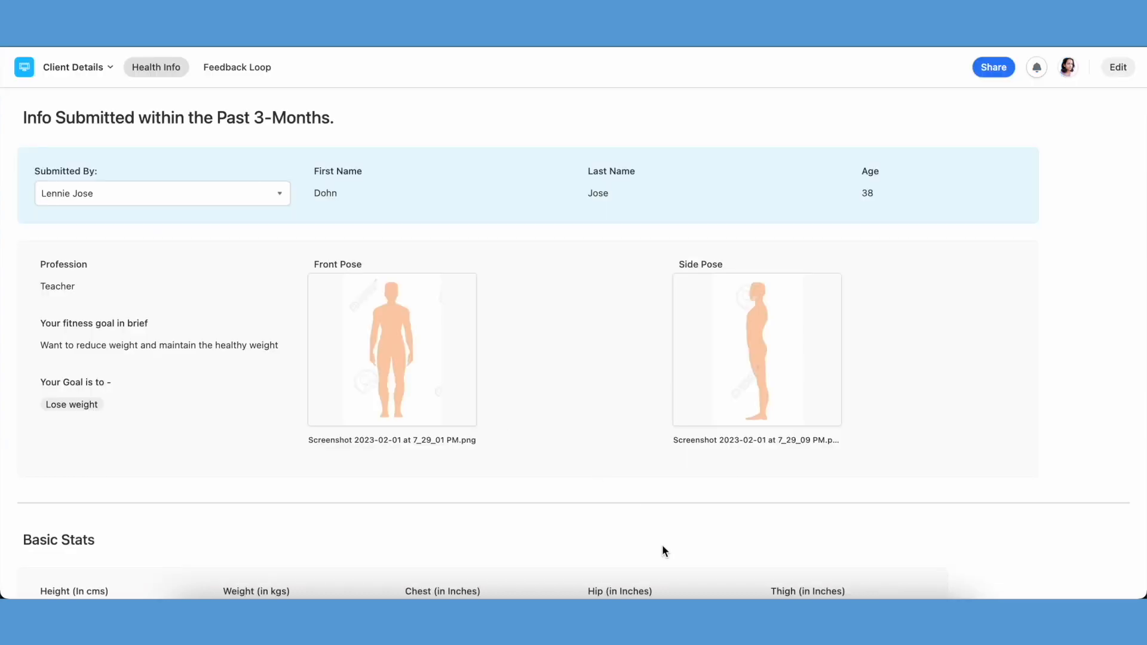
- Review the finished Health Info page's sections and the list of clients available under Submitted By
scroll(664, 549, "down", 15)
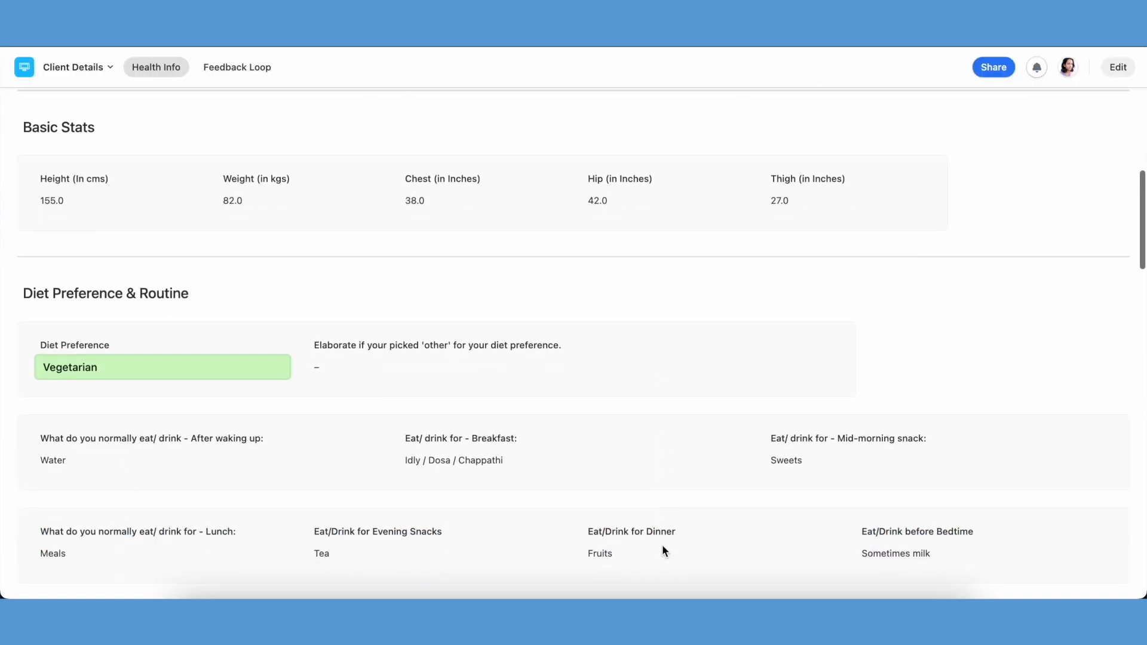
scroll(663, 549, "down", 10)
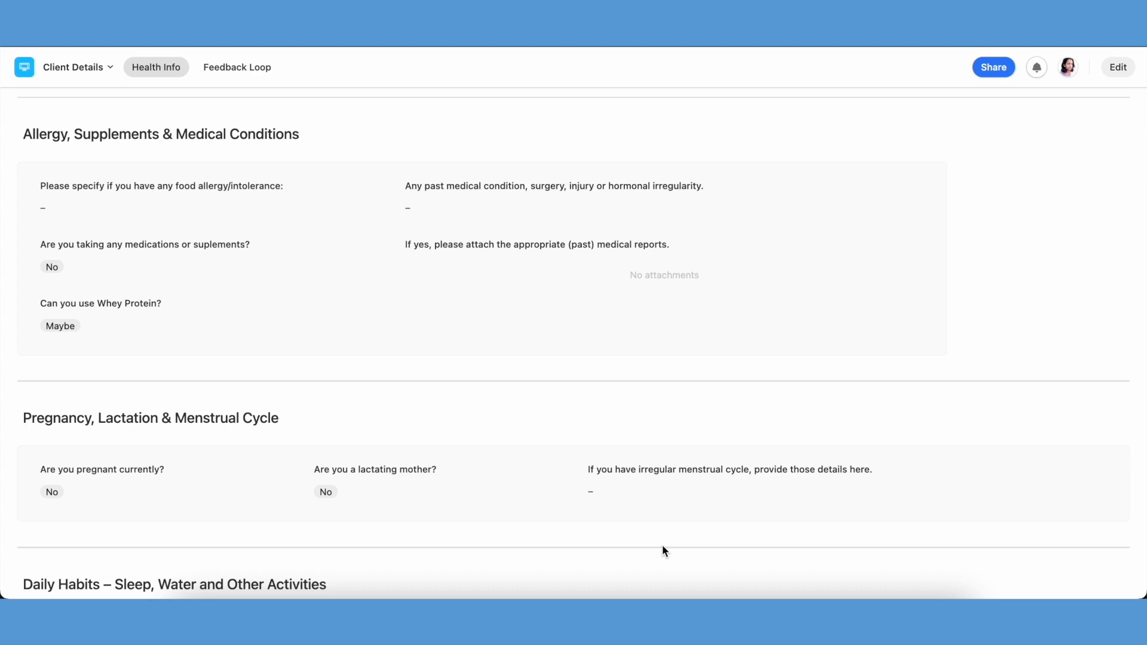
scroll(664, 551, "up", 20)
left_click(275, 196)
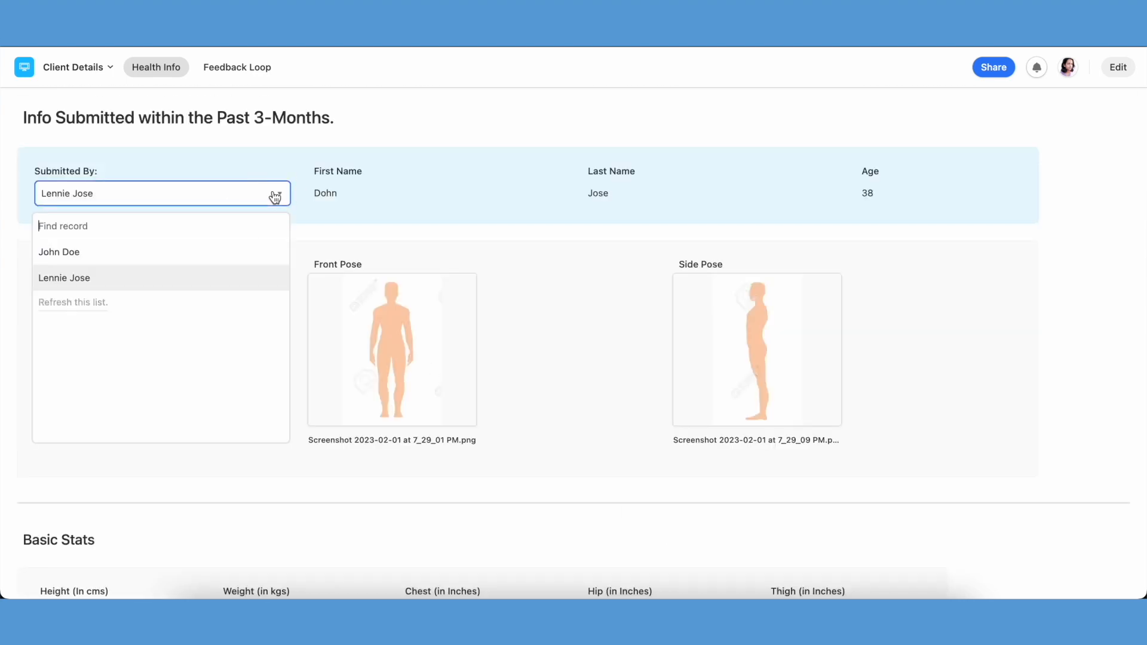
left_click(280, 196)
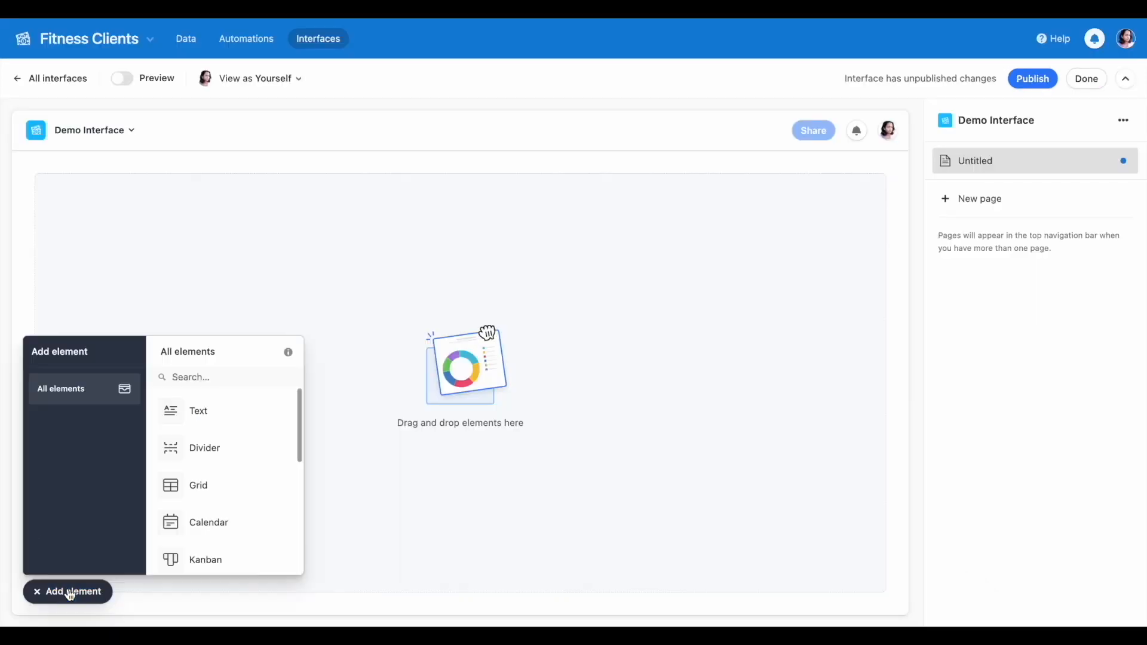
- Add a text element reading "Info Submitted within the Past 3 Months" to the empty page and format it as a heading
left_click(239, 410)
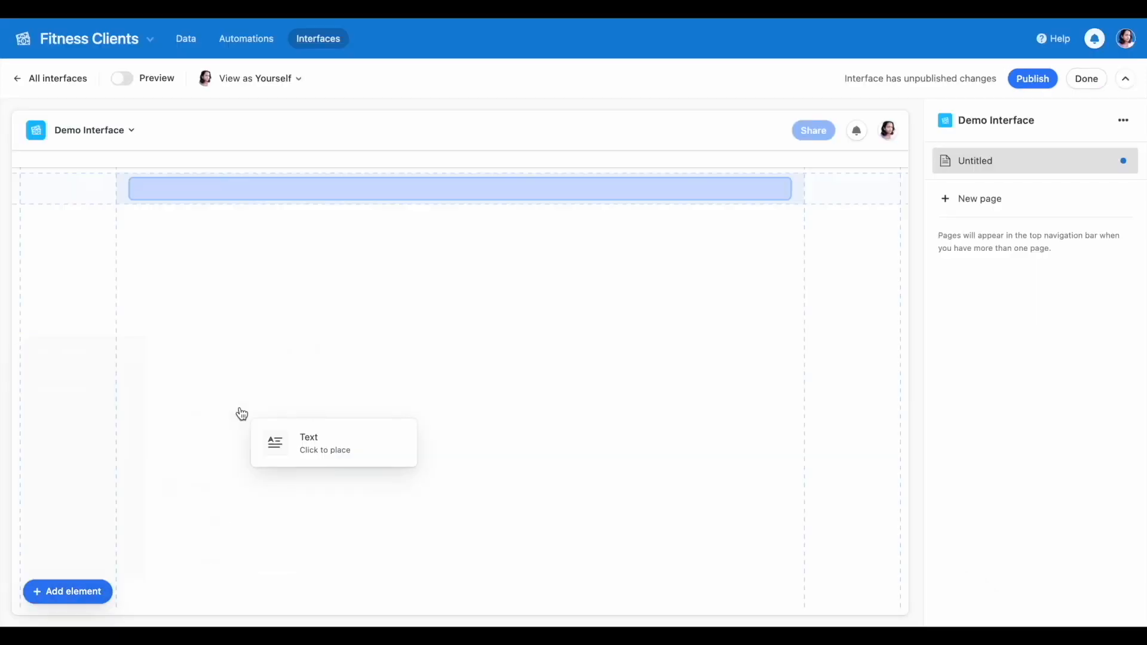
left_click(32, 207)
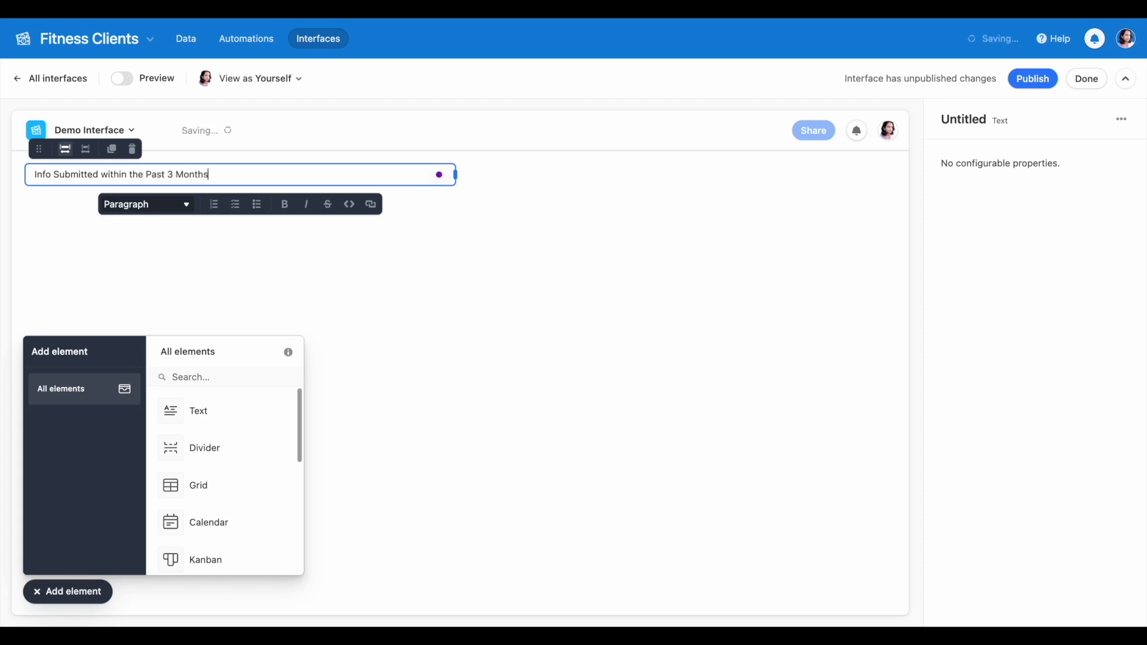
left_click(114, 200)
left_click(167, 296)
left_click(517, 198)
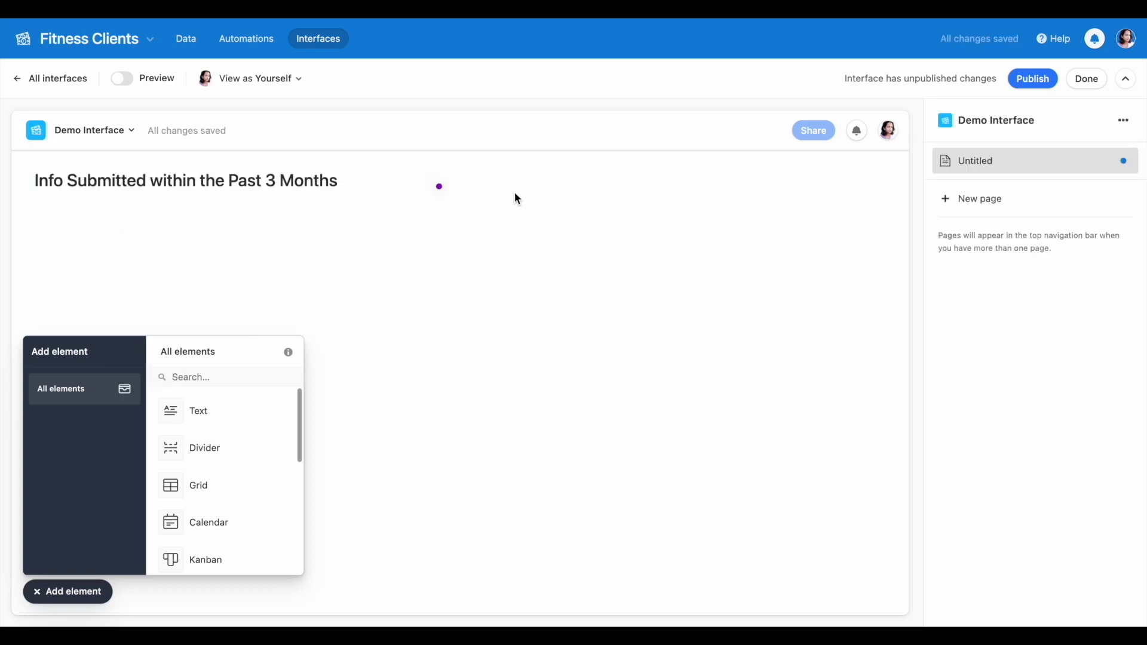
- Add a full-width divider below the page title and a "Basic Stats" heading beneath it
left_click_drag(194, 451, 47, 219)
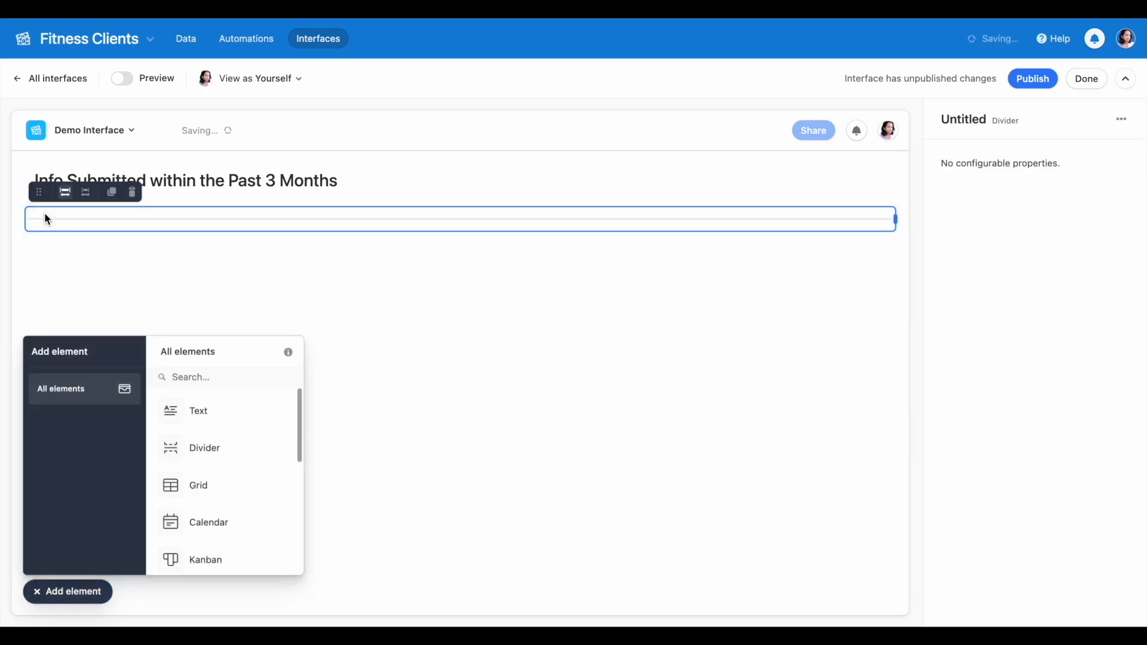
left_click_drag(195, 406, 49, 274)
left_click(71, 253)
type("Basic Stats")
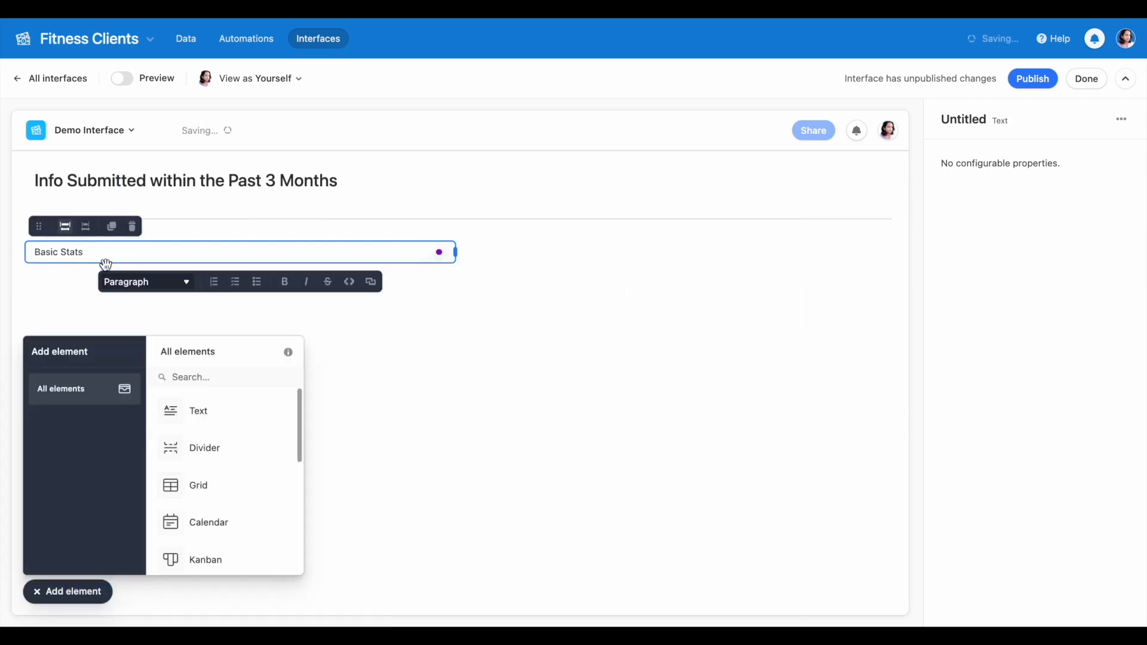
left_click(133, 282)
left_click(154, 397)
left_click(465, 283)
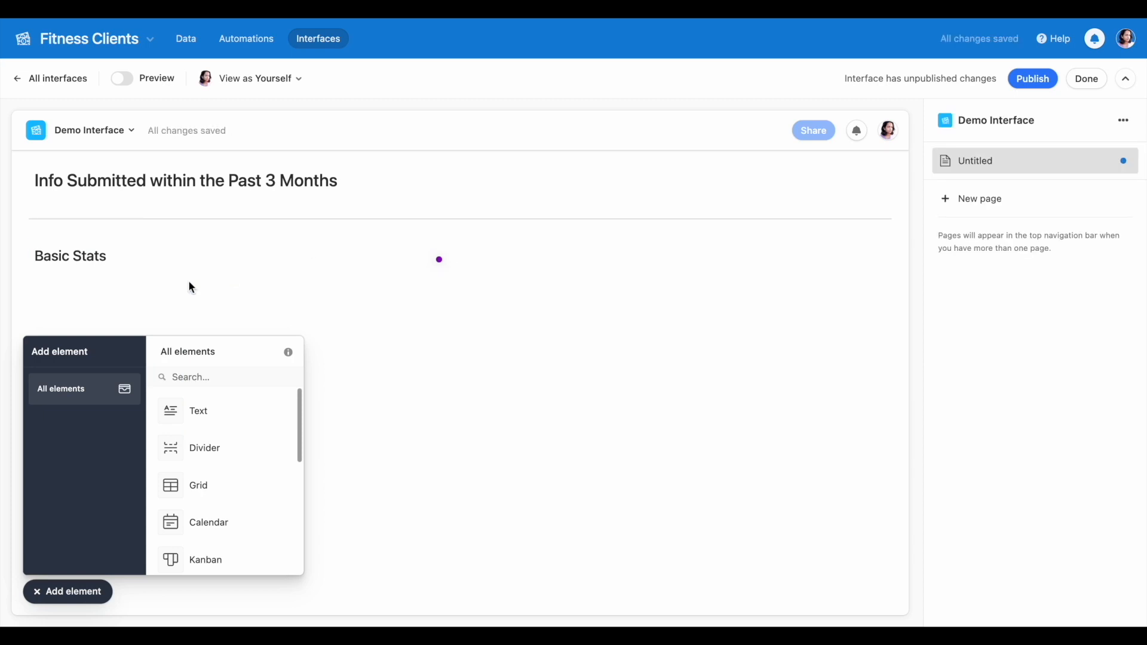
- Add a divider below Basic Stats and a "Diet Preference & Routine" heading beneath it
left_click(203, 448)
left_click(37, 317)
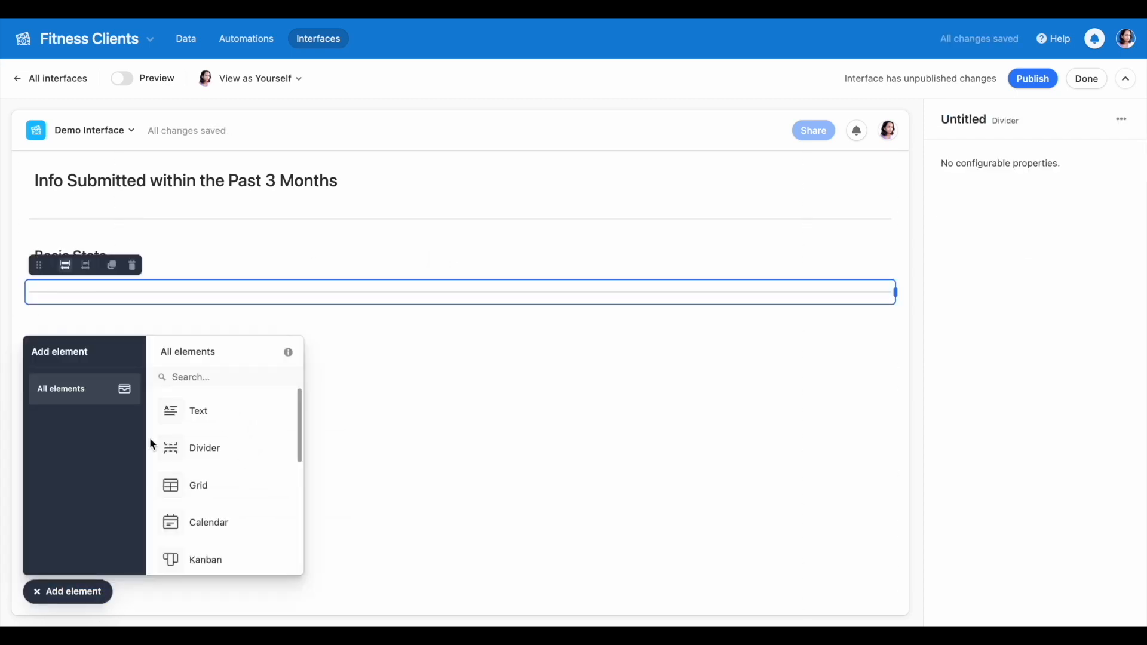
left_click(185, 413)
left_click(53, 350)
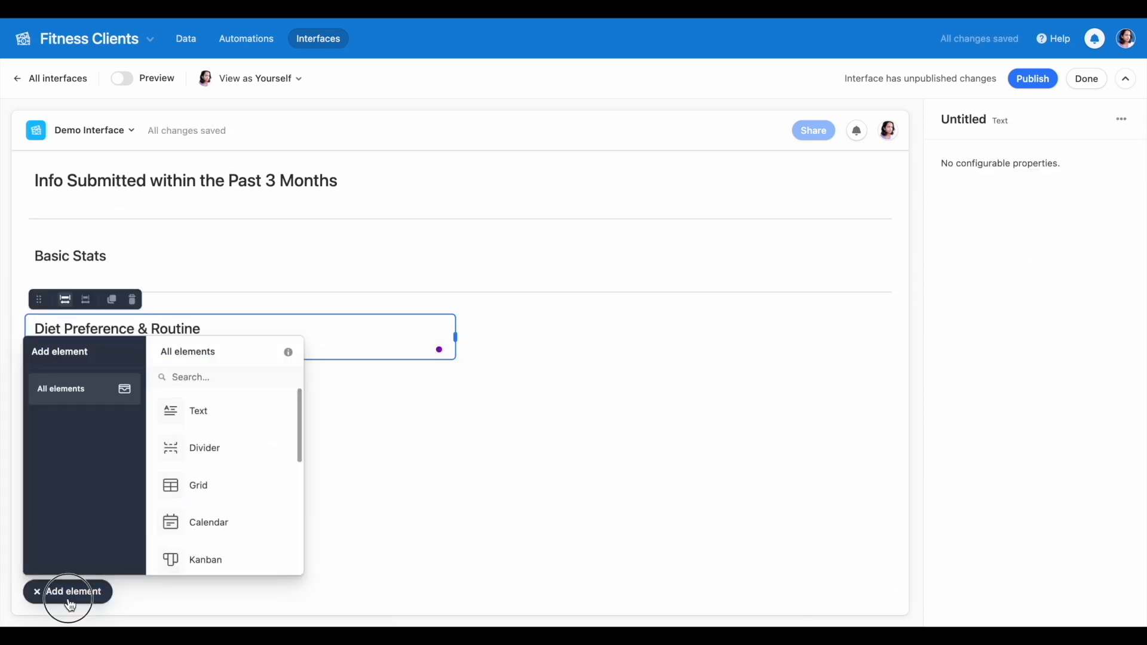
left_click(70, 595)
left_click(70, 594)
- Place two full-width dividers, one under the other, below the Diet Preference & Routine heading
left_click(200, 449)
left_click(56, 362)
left_click(202, 447)
left_click(52, 408)
- Add a "Physical Activities and Workout Routine" heading below the last divider
left_click(194, 413)
left_click(65, 463)
left_click(366, 429)
type("Physical Activities and Workout Routine")
left_click(163, 465)
left_click(141, 347)
- Add a divider below Physical Activities and Workout Routine and a text element reading "Allergy, Supplement & Medical Conditions" beneath it
left_click(74, 592)
left_click_drag(202, 448, 143, 491)
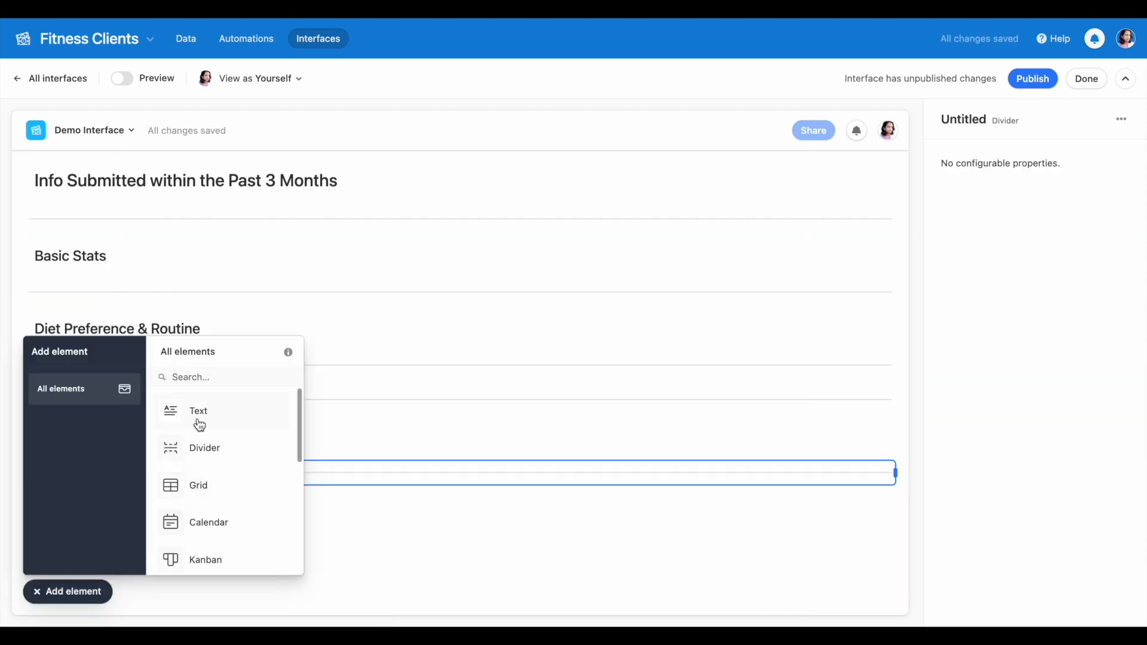
left_click_drag(200, 410, 144, 514)
left_click(65, 601)
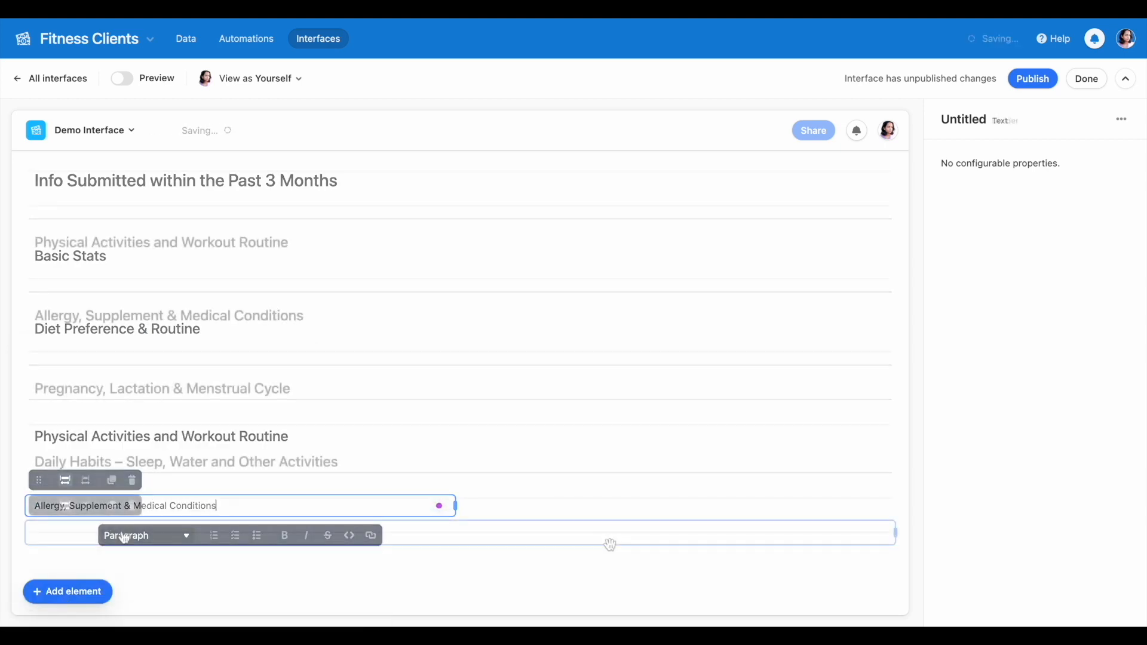
scroll(675, 289, "up", 3)
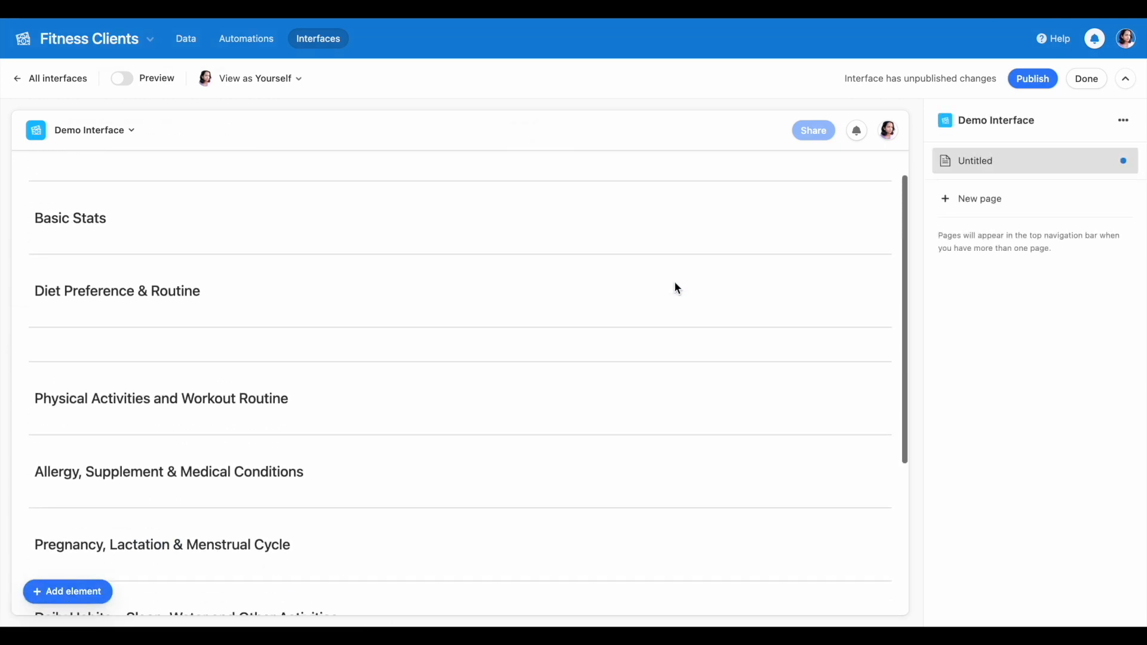
scroll(675, 289, "up", 2)
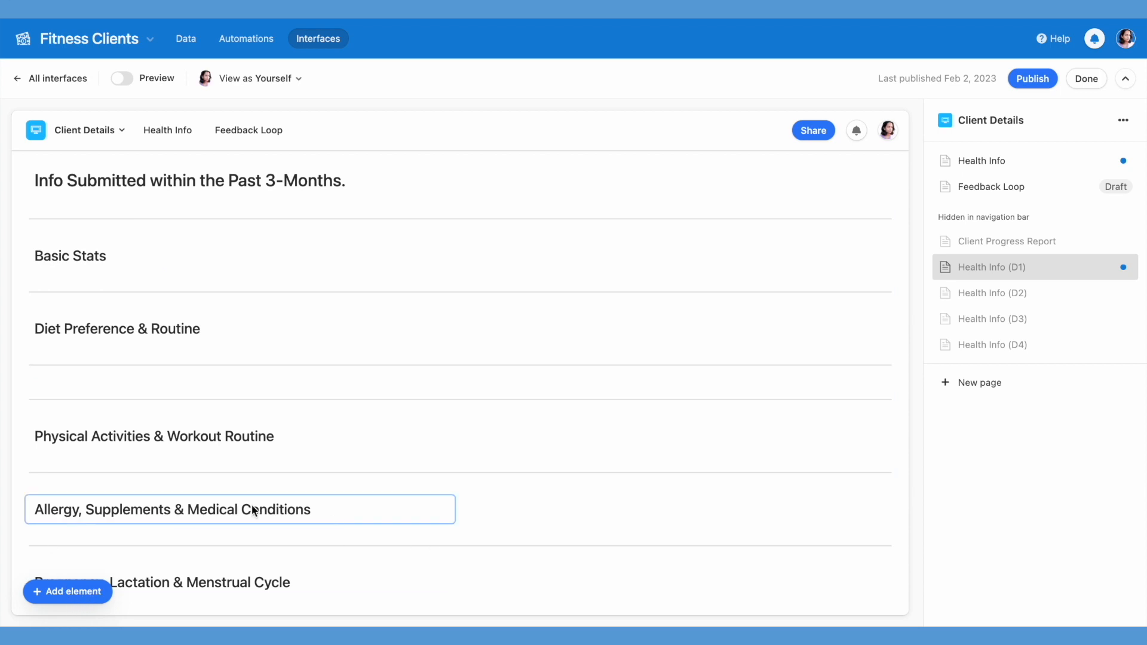
- Place a record picker directly below the title of the Health Info (D1) page and set its source to Health Info
left_click(66, 603)
scroll(237, 530, "down", 5)
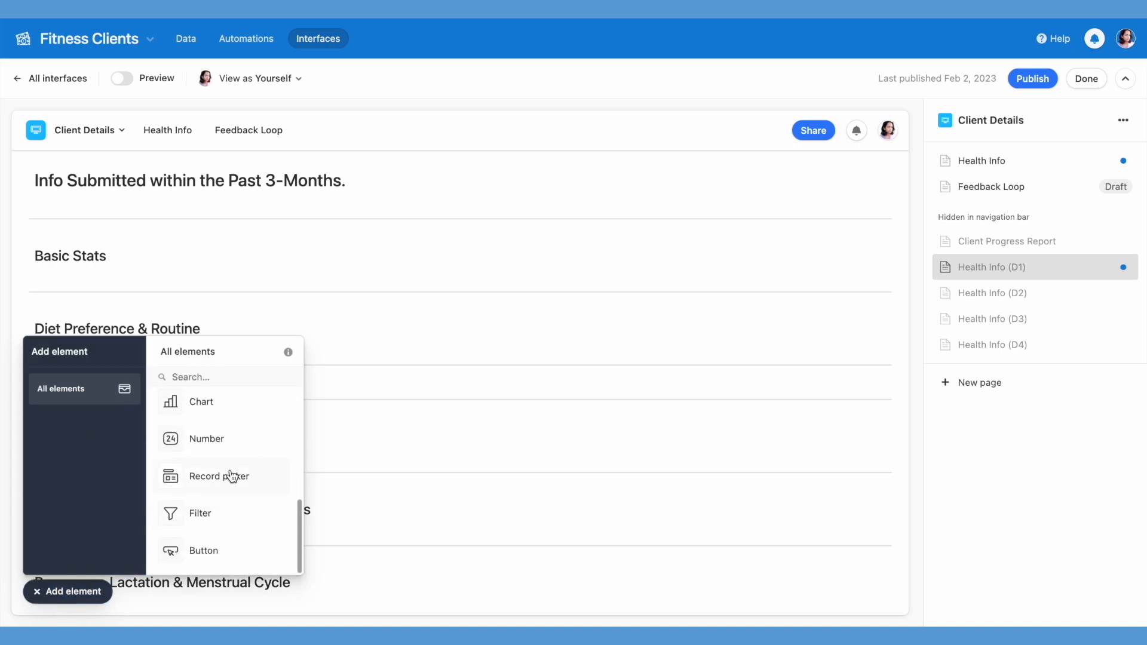
left_click(219, 476)
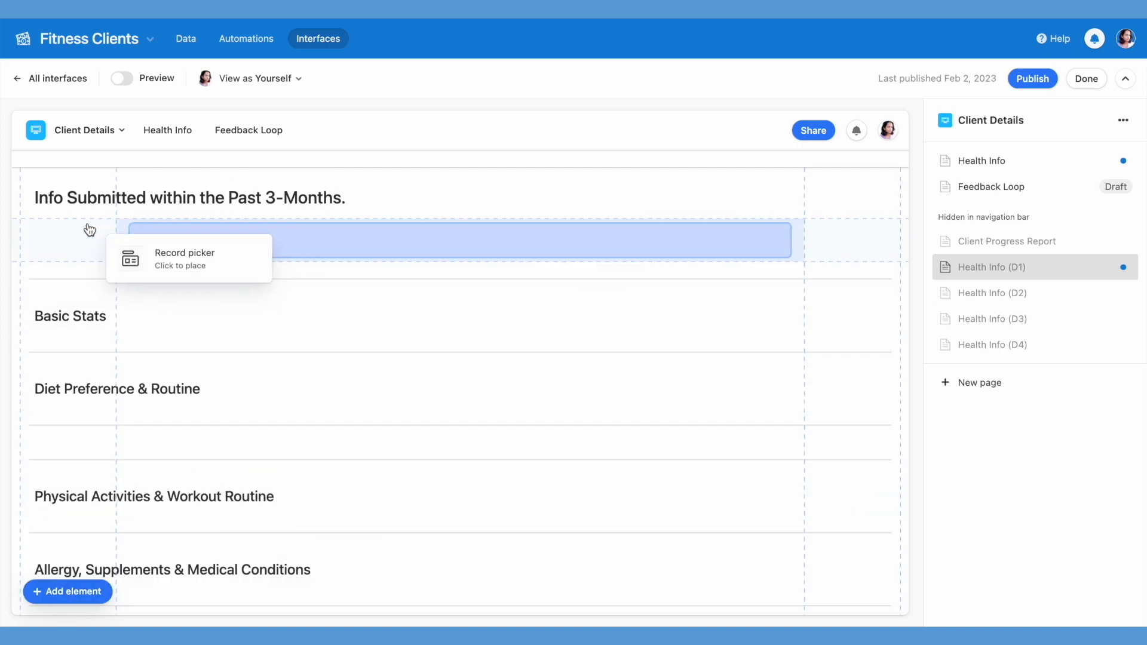
left_click(65, 227)
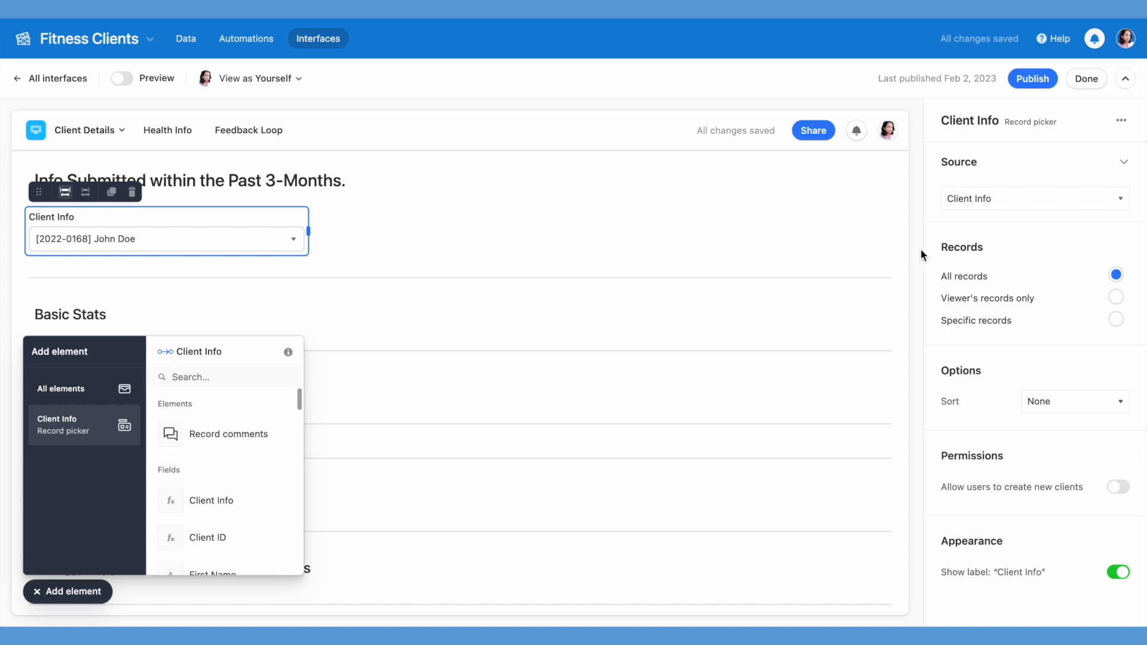
left_click(1075, 205)
left_click(1006, 358)
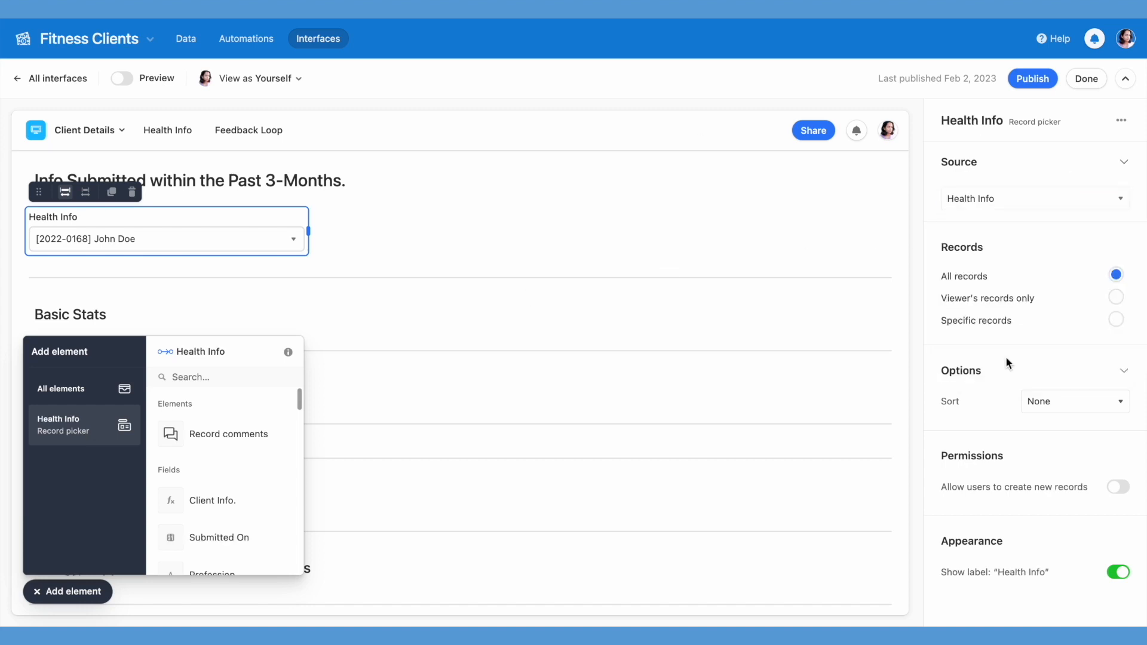
- Restrict the Health Info record picker to specific records whose Submitted On is within the past number of days, 90
scroll(228, 533, "down", 4)
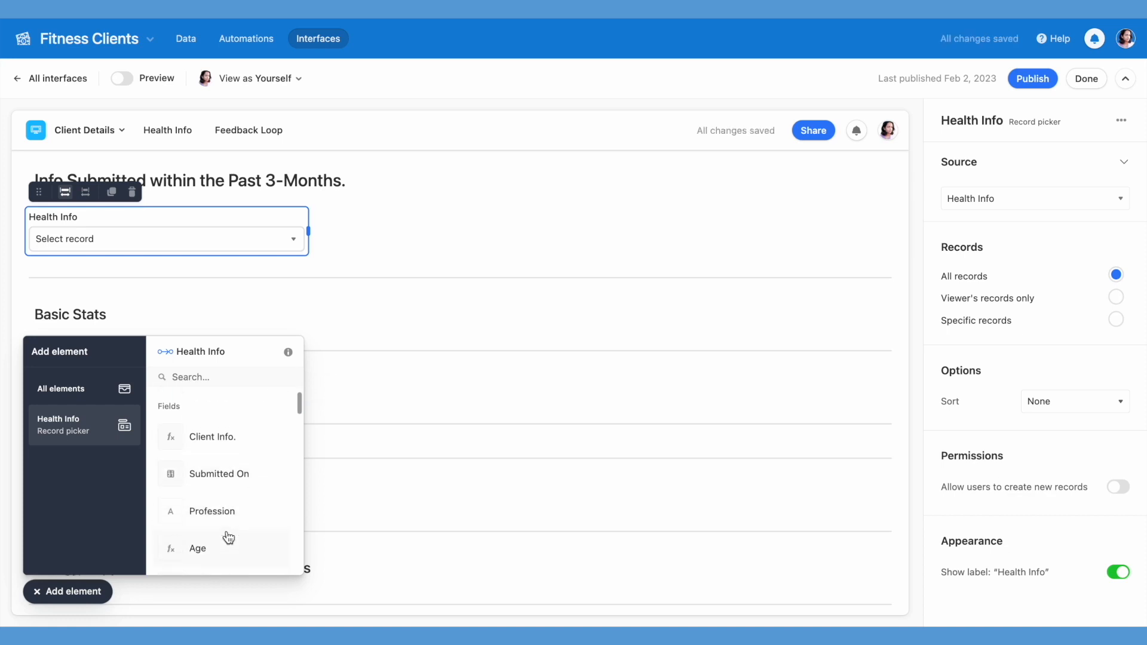
scroll(229, 537, "down", 5)
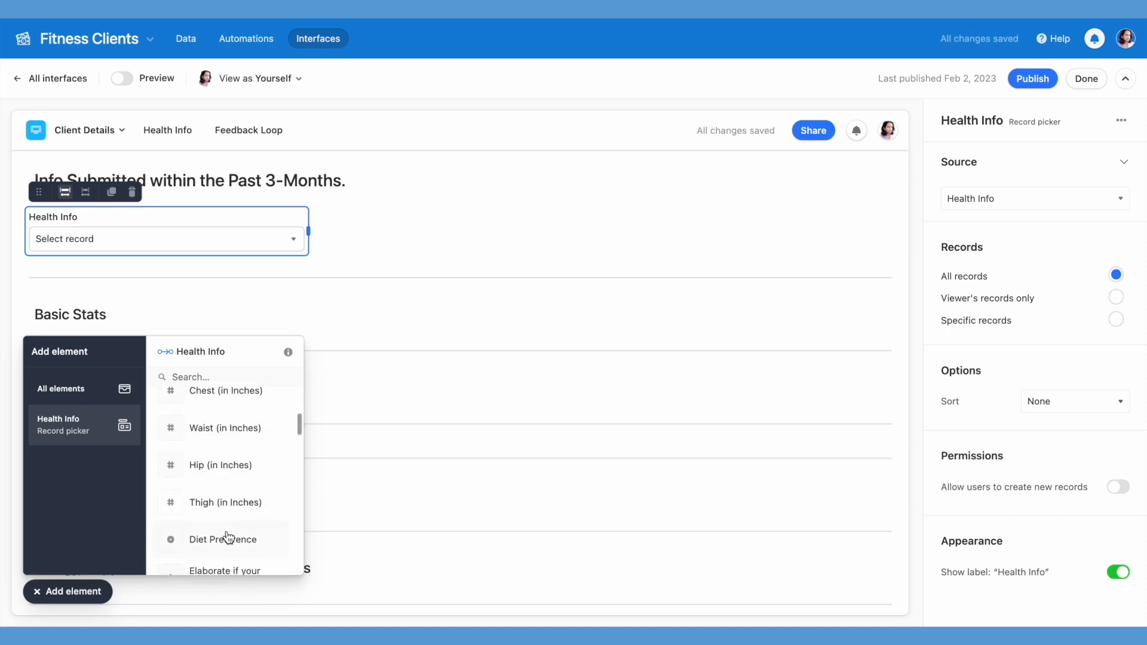
scroll(228, 537, "down", 5)
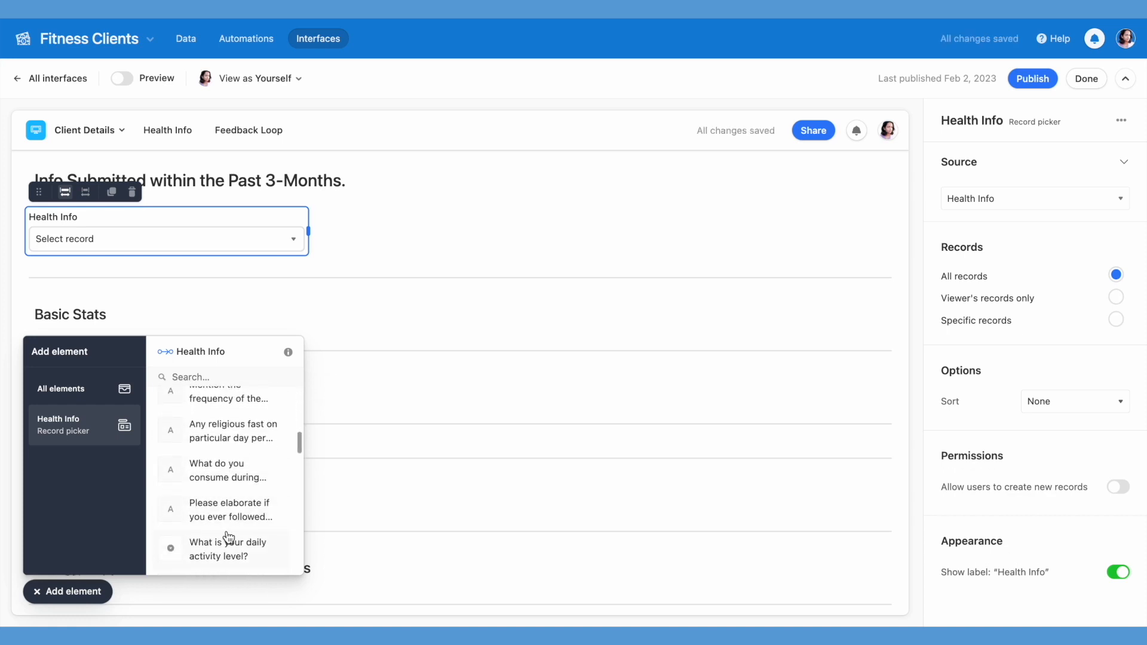
left_click(1116, 320)
left_click(969, 333)
left_click(653, 389)
left_click(680, 389)
type("su")
left_click(688, 435)
left_click(662, 389)
left_click(679, 435)
left_click(832, 391)
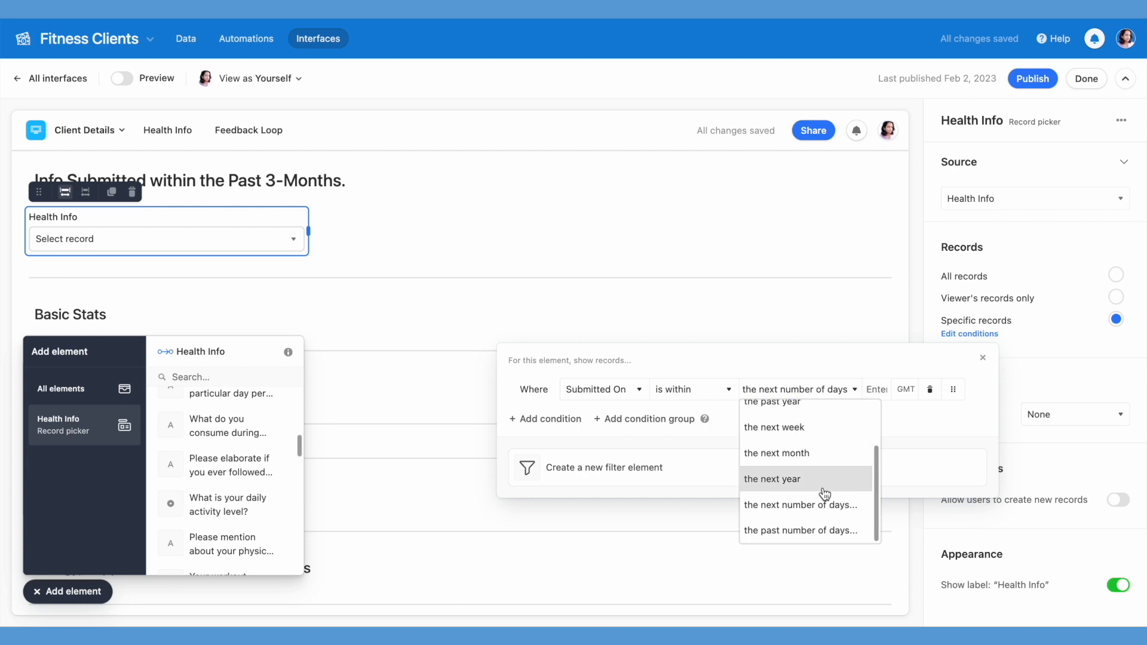
left_click(801, 530)
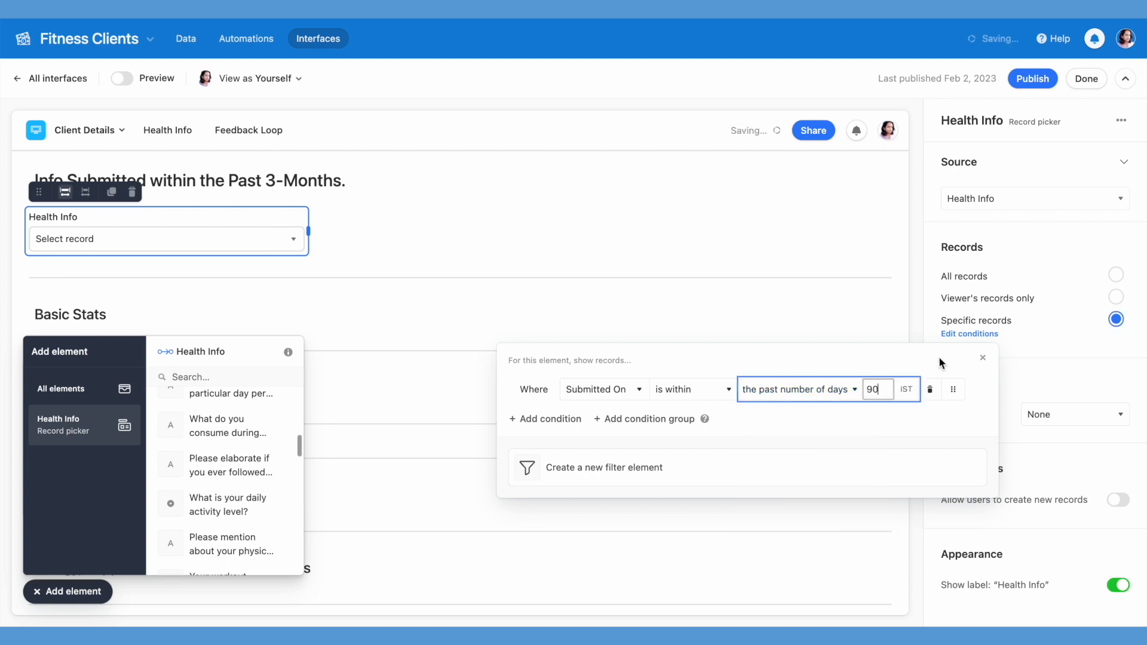
left_click(192, 241)
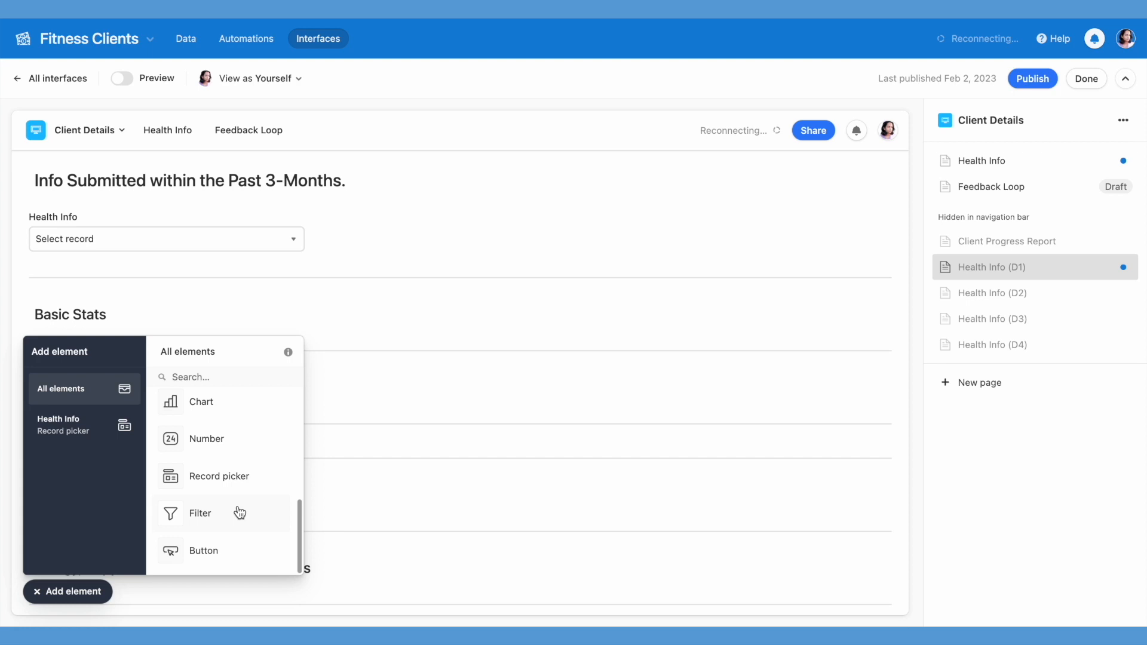
- Place a filter element below the record picker and set its source to Health Info
mouse_move(239, 513)
left_mouse_down()
mouse_move(405, 264)
mouse_move(151, 285)
left_mouse_up()
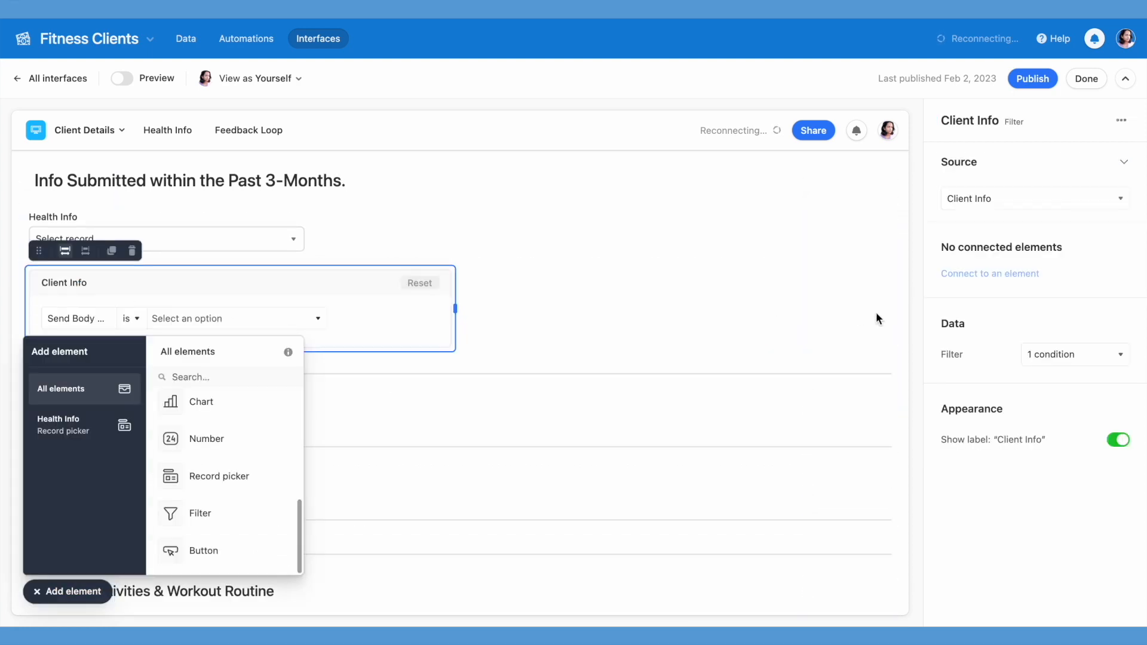
left_click(984, 203)
left_click(992, 337)
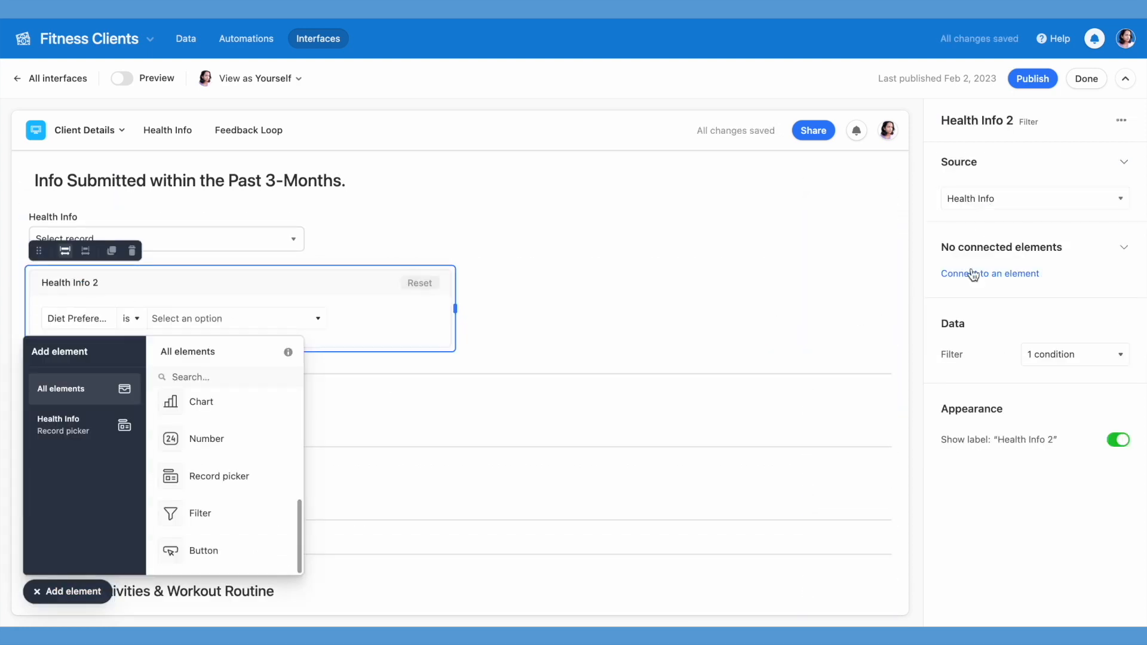
- Set the filter element's condition to Submitted On is within the past number of days, 90
left_click(1088, 362)
left_click(741, 443)
type("su")
key("Return")
left_click(840, 447)
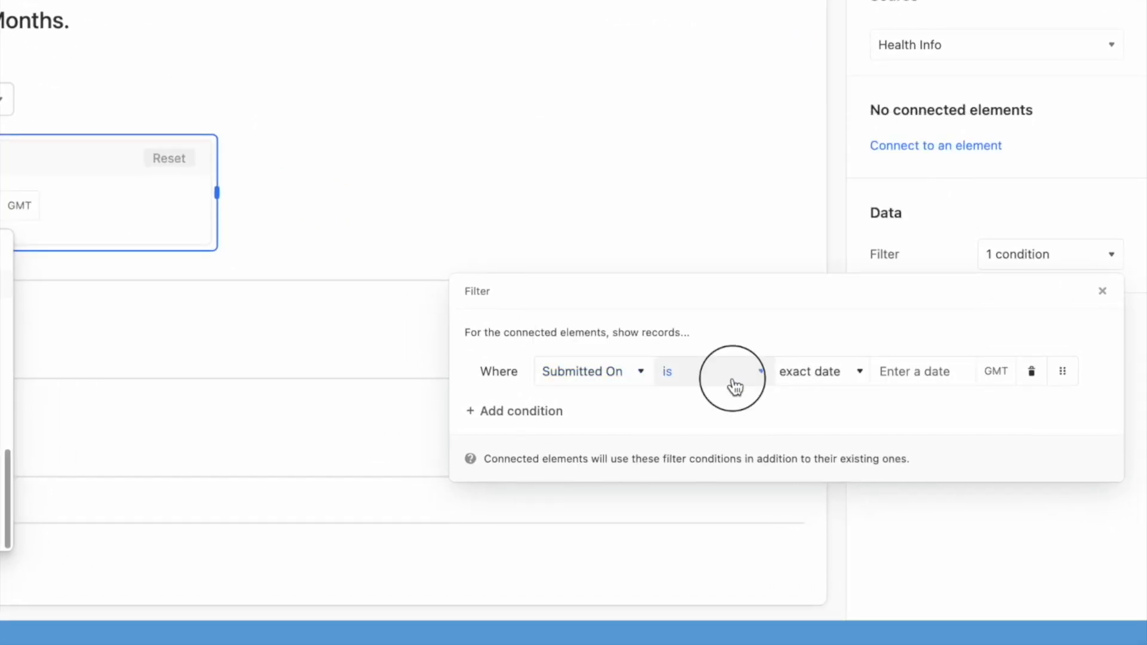
type("wi")
key("Return")
type("90")
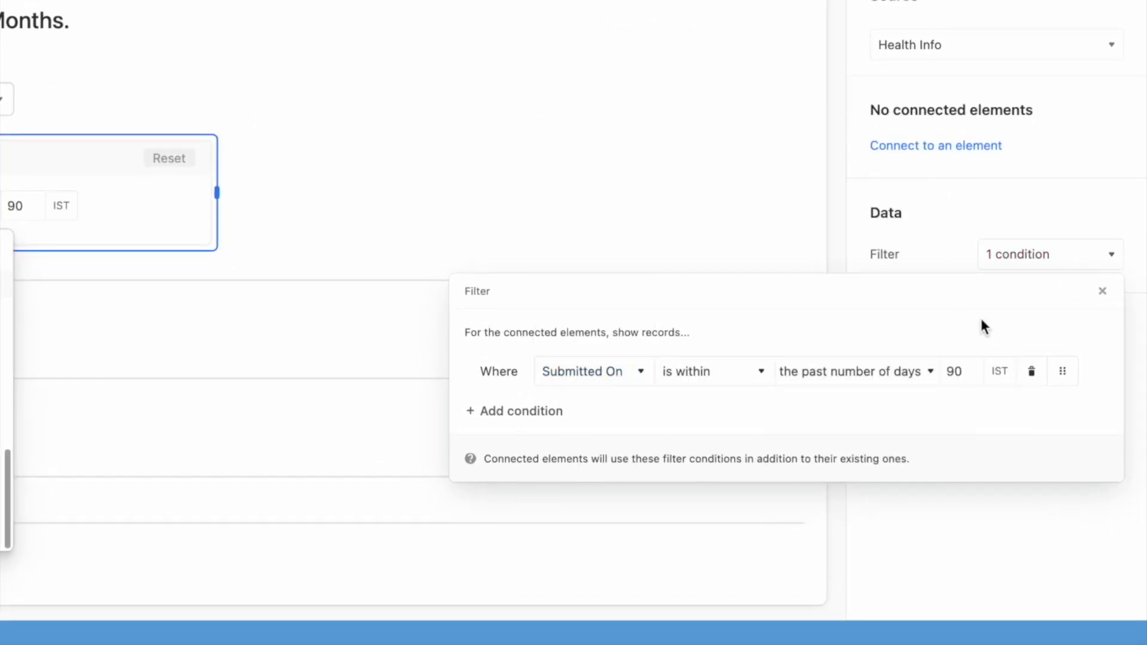
left_click(617, 226)
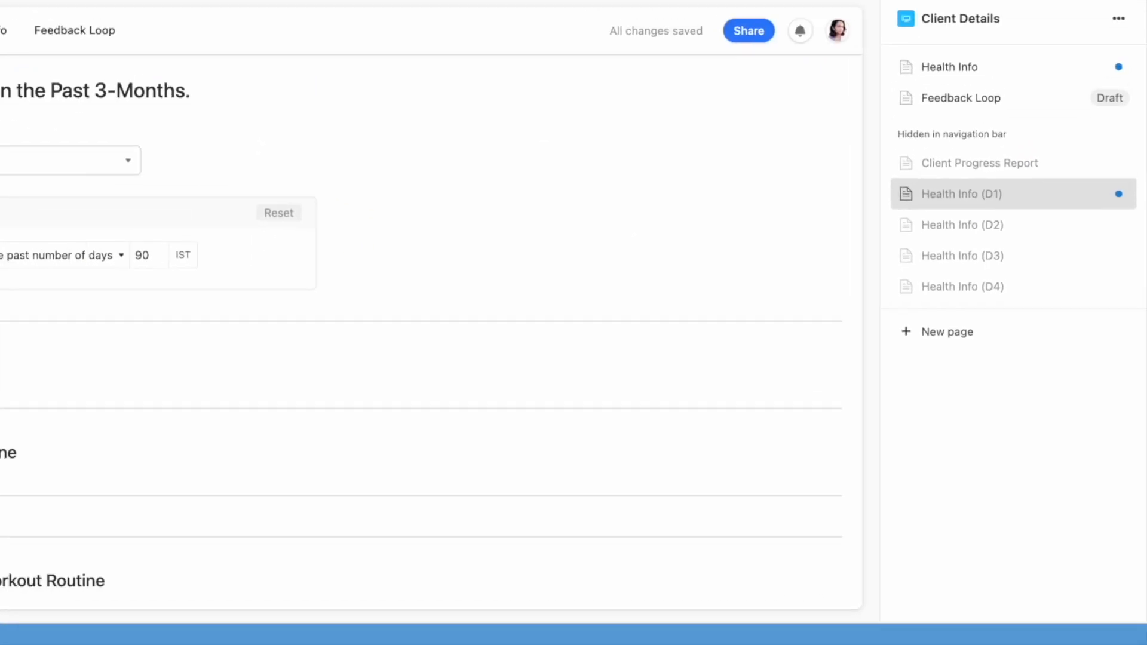
- Try 120 as the number of past days in the Submitted On filter, and delete the filter element from the page
left_click(115, 34)
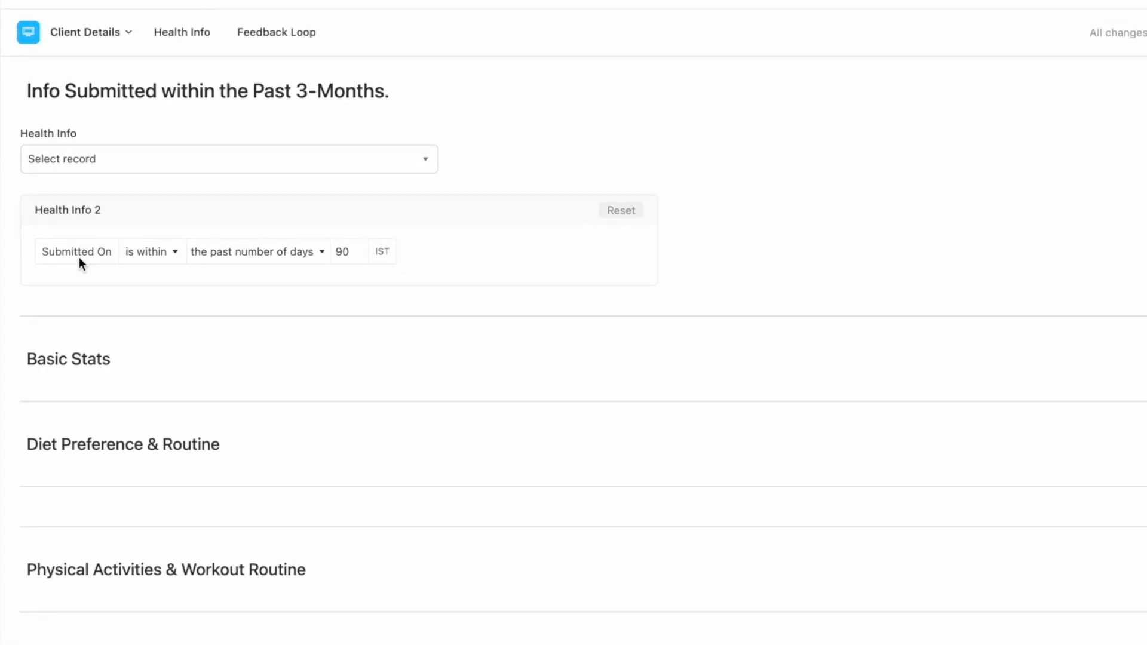
left_click(448, 205)
key("Return")
key("Tab")
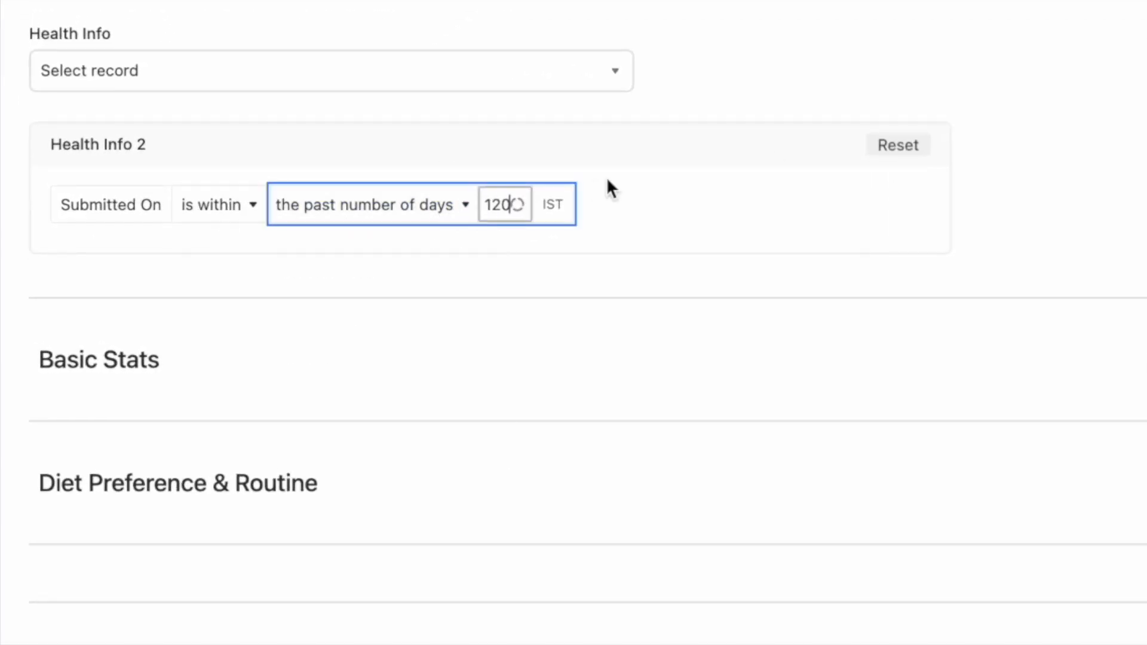
left_click(1065, 194)
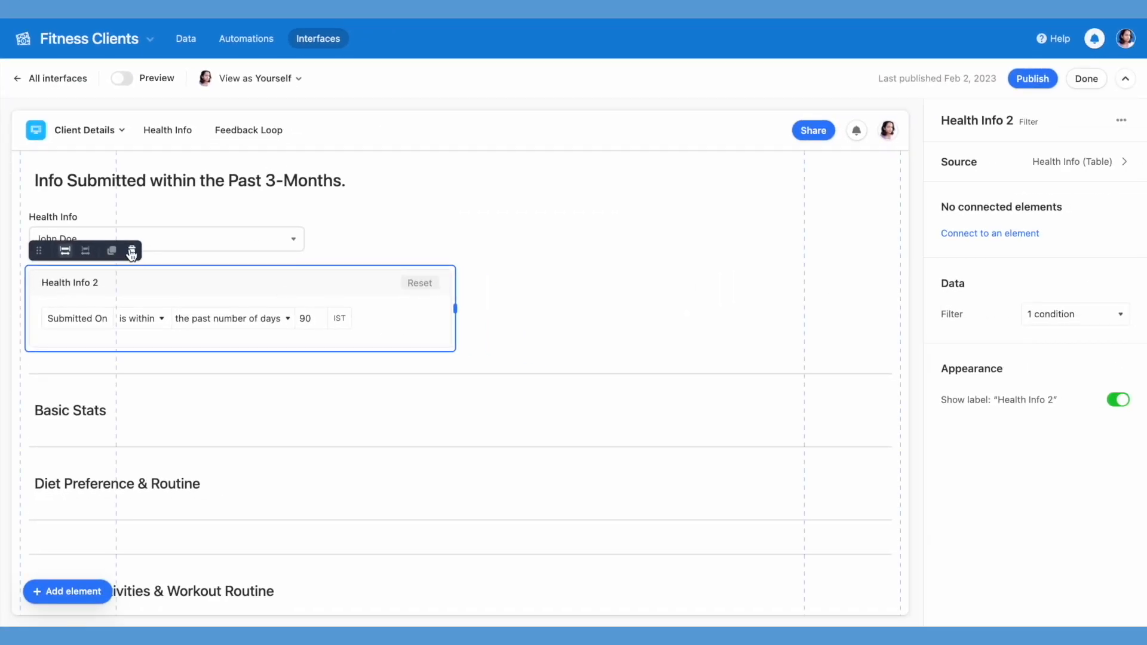
left_click(132, 252)
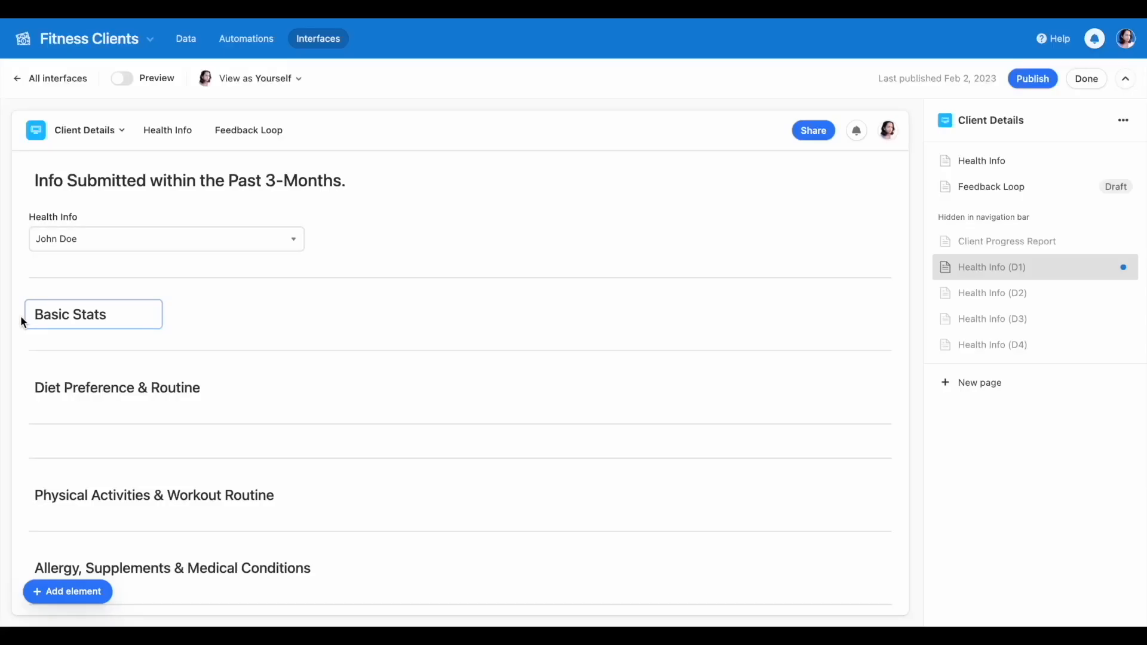
- Add the First Name field from the Health Info record picker beside the picker
left_click(67, 593)
scroll(231, 444, "down", 3)
left_click(220, 376)
type("fir")
mouse_move(215, 434)
left_mouse_down()
mouse_move(221, 445)
mouse_move(355, 263)
left_mouse_up()
- Add the Last Name and Age fields to the record picker's row, after First Name
double_click(203, 375)
type("last n")
left_click_drag(204, 440, 628, 263)
triple_click(222, 381)
type("age")
left_click_drag(198, 433, 762, 251)
- Place the Profession and Your fitness goal in brief fields stacked beneath the Basic Stats heading
triple_click(263, 379)
type("prof")
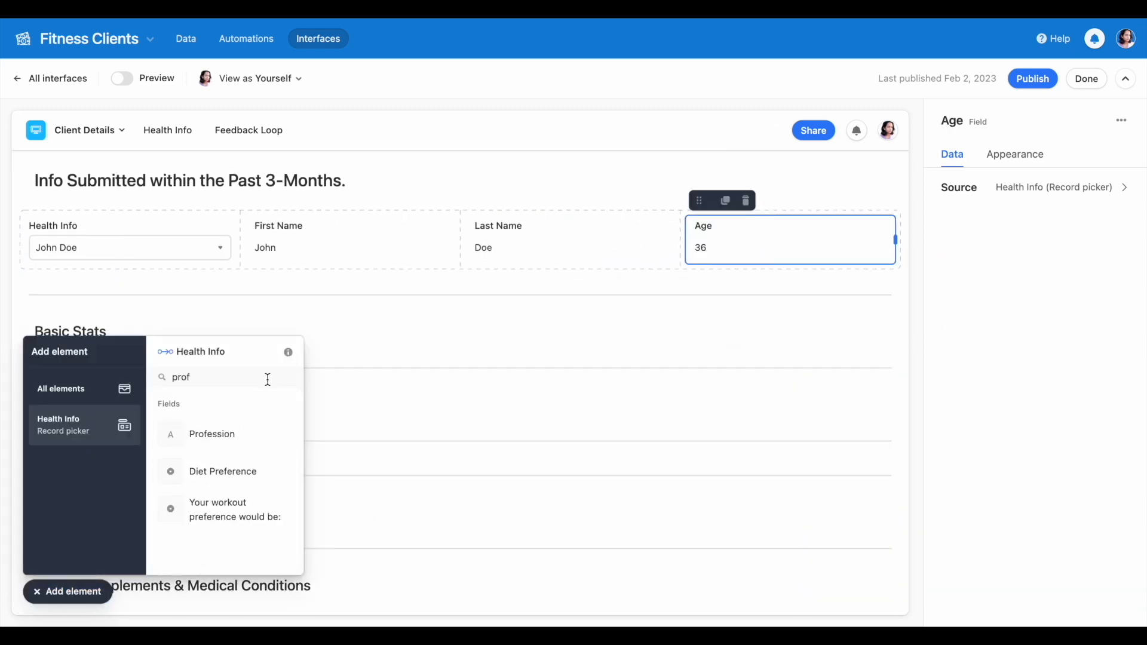
left_click(236, 435)
left_click(101, 380)
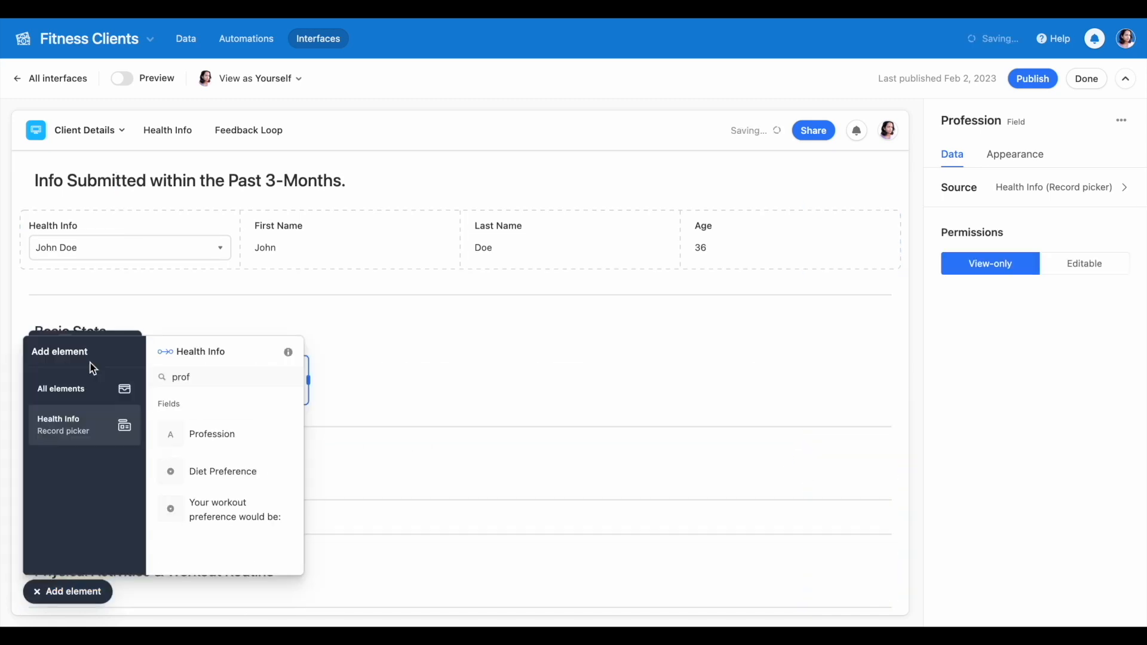
triple_click(217, 384)
key("BackSpace")
type("fitn")
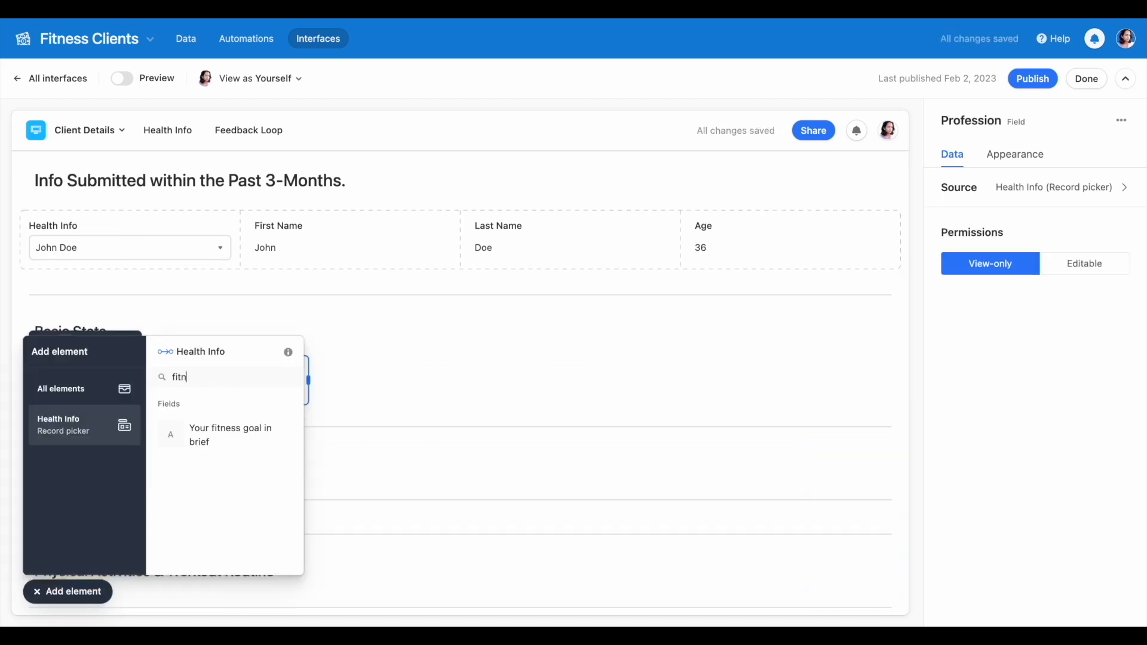
left_click(236, 445)
left_click(91, 423)
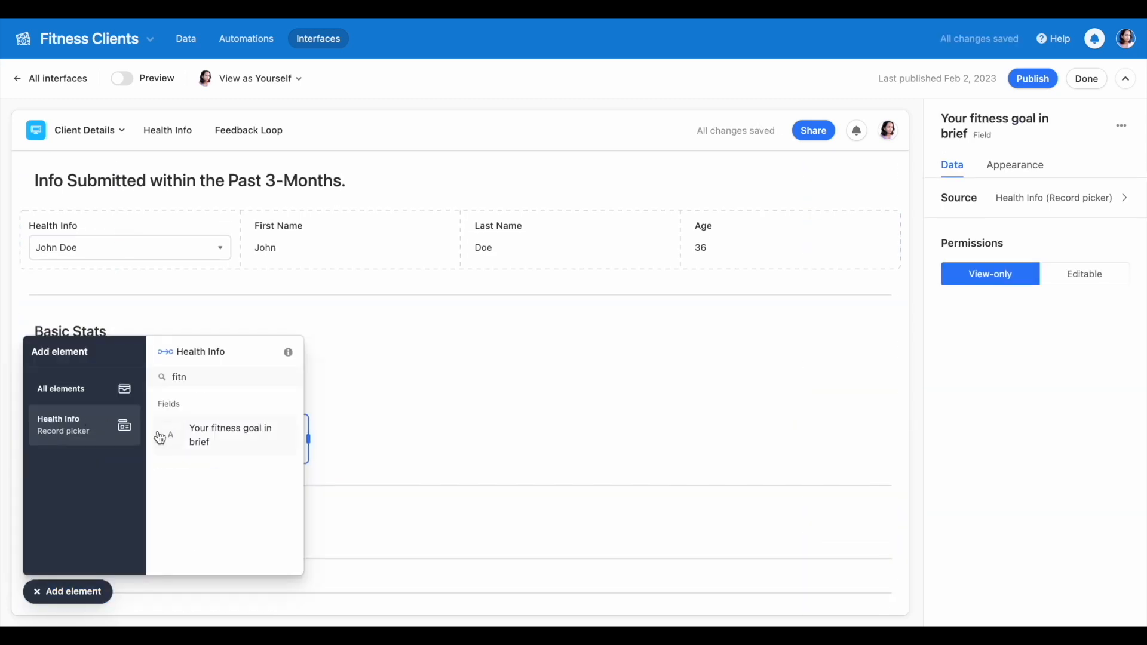
- Add the Your Goal is to - field beneath Your fitness goal in brief
key("BackSpace")
key("BackSpace")
key("BackSpace")
type("go")
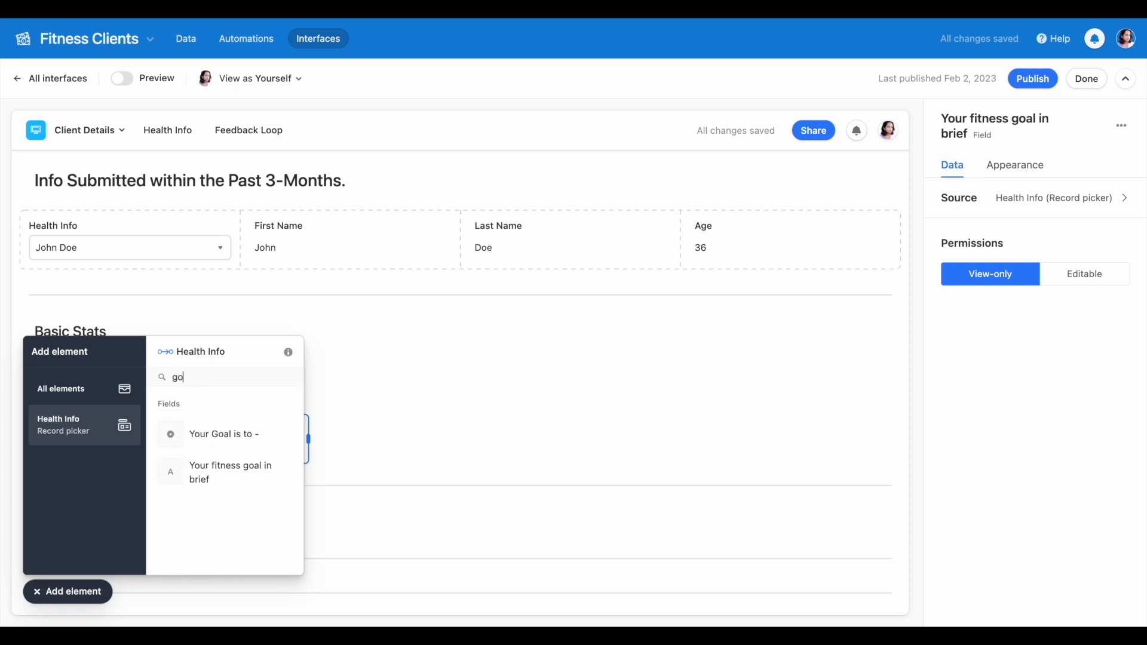
left_click(230, 444)
left_click(119, 502)
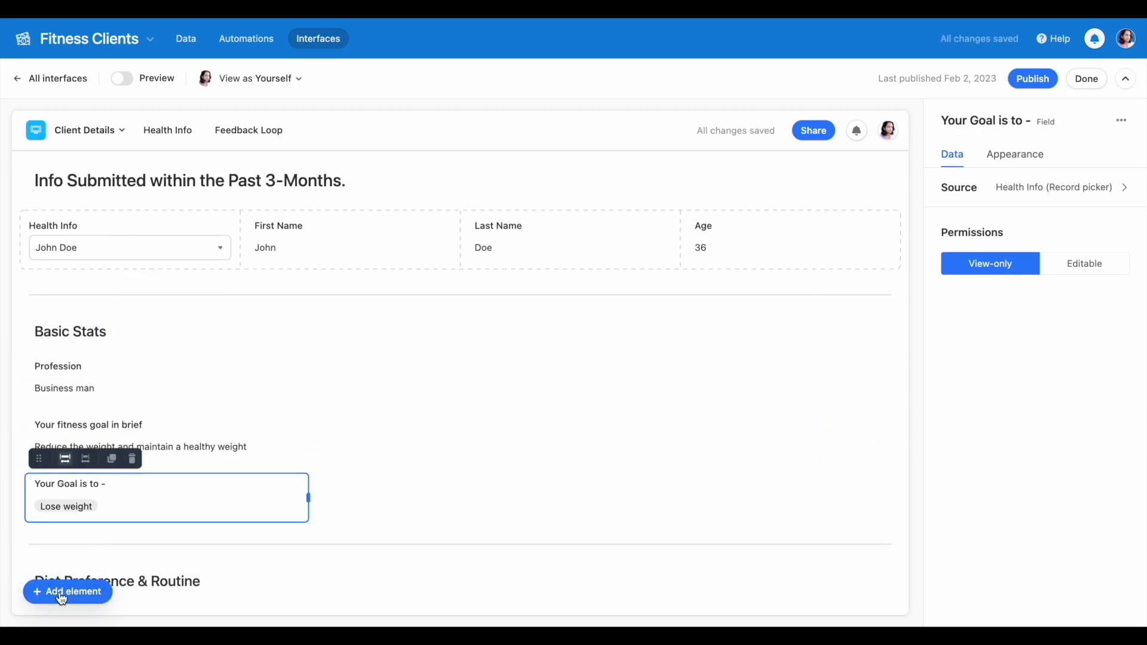
- Add Front Pose in a correct size of your dress as a Field element beside Profession
left_click(36, 592)
key("BackSpace")
key("BackSpace")
type("fron")
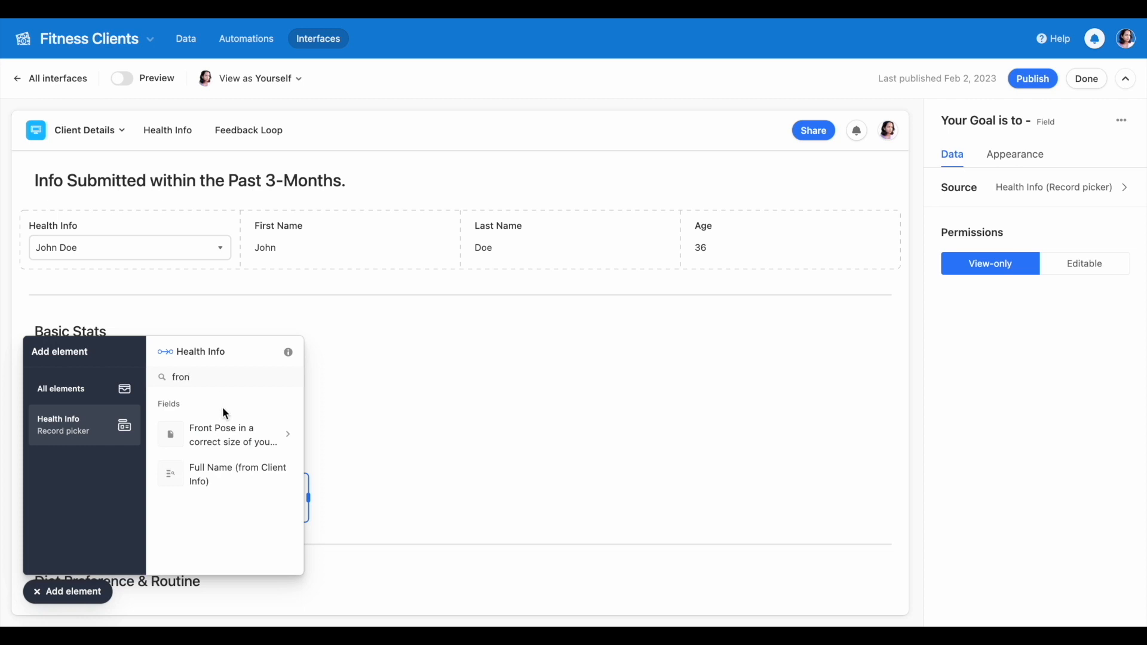
left_click(232, 434)
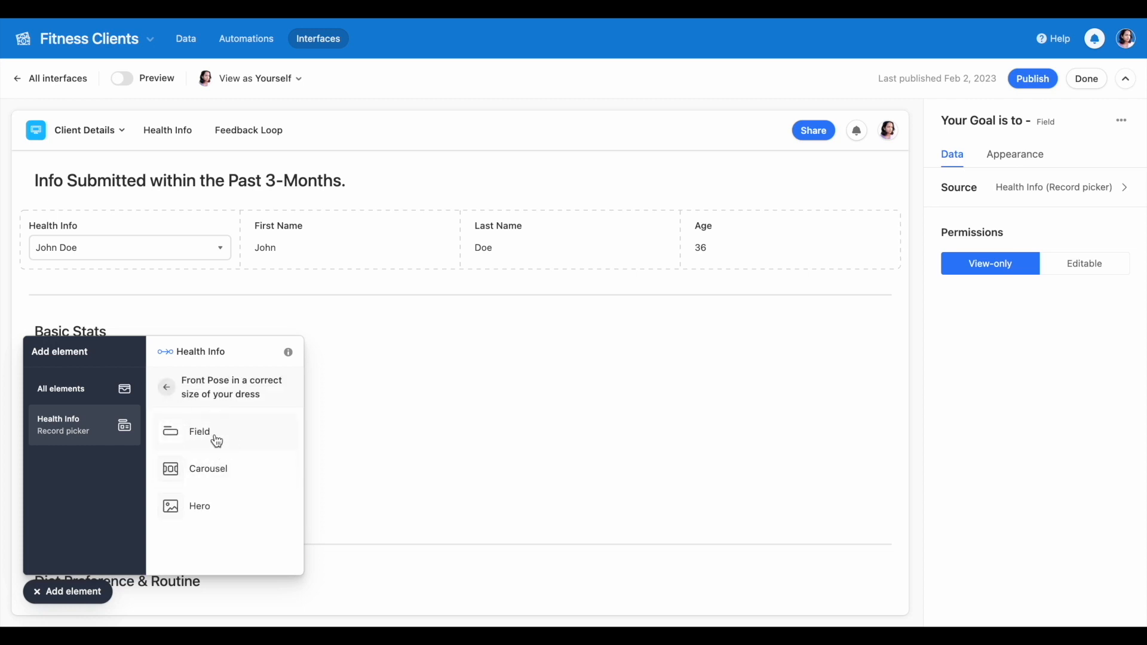
left_click(217, 441)
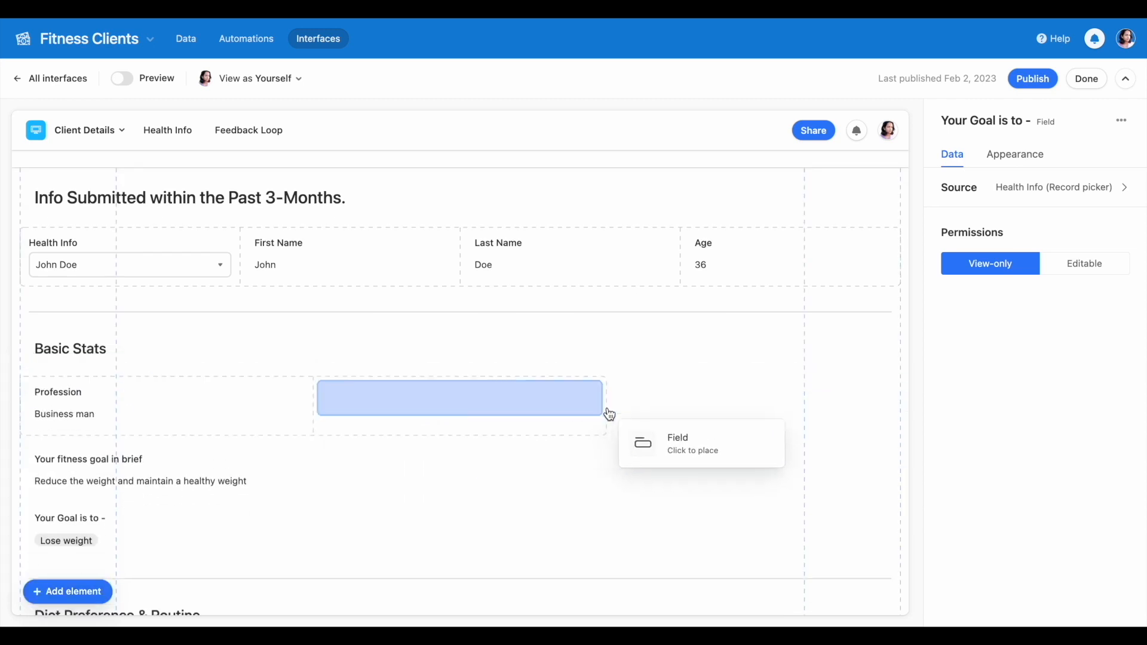
left_click(609, 414)
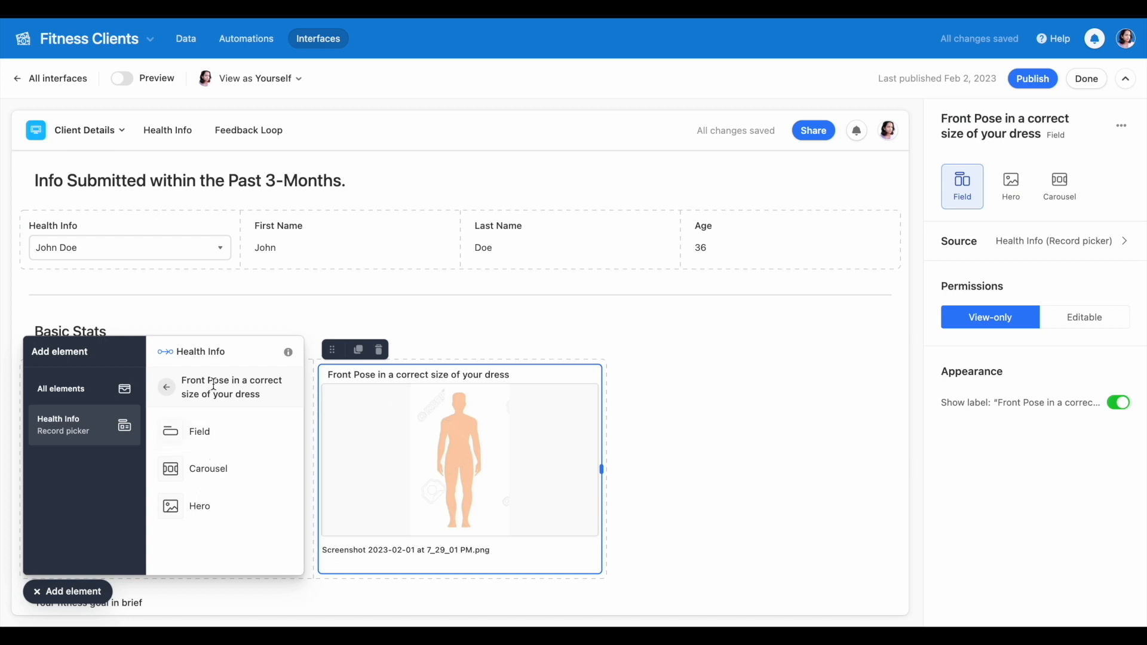
- Add Side Pose in a correct size of your dress as a Field element beside the Front Pose field
left_click(171, 392)
type("side")
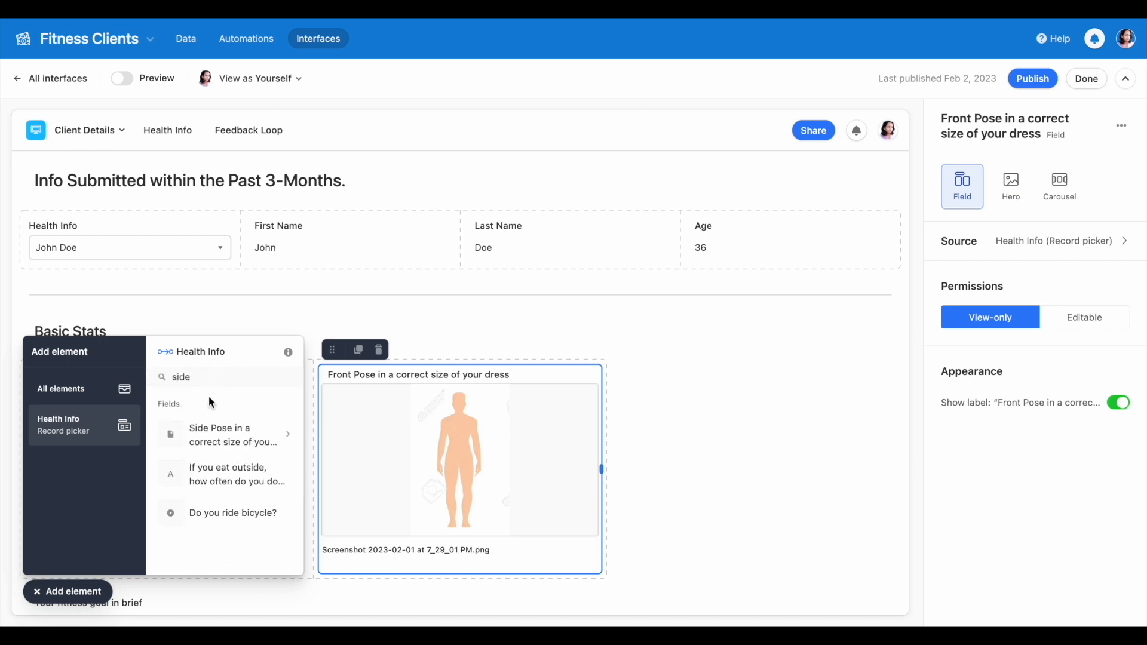
left_click(212, 435)
left_click(206, 435)
left_click(622, 421)
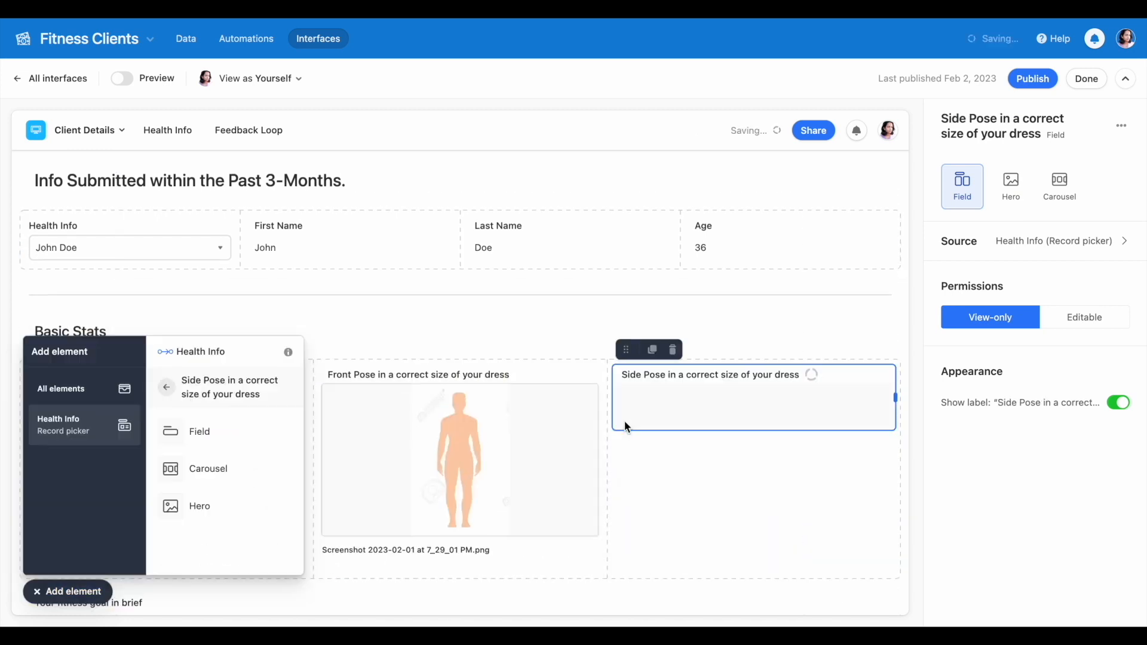
- Move Your fitness goal in brief and Your Goal is to - into the Profession column, stacked beneath Profession
left_click(324, 341)
left_click(72, 593)
scroll(101, 515, "down", 3)
left_click(64, 461)
left_click(37, 420)
left_click(46, 332)
left_click(48, 449)
left_click(38, 421)
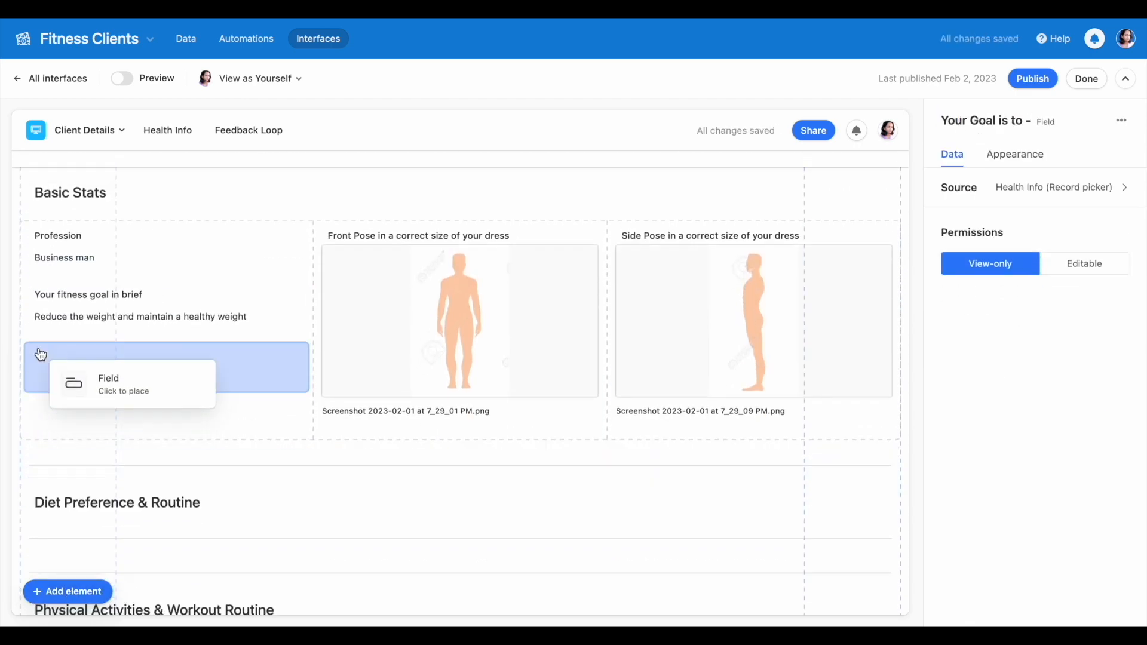
left_click(39, 352)
left_click(78, 401)
- Move the divider above Basic Stats to just below the profession and pose photos row
scroll(82, 206, "up", 1)
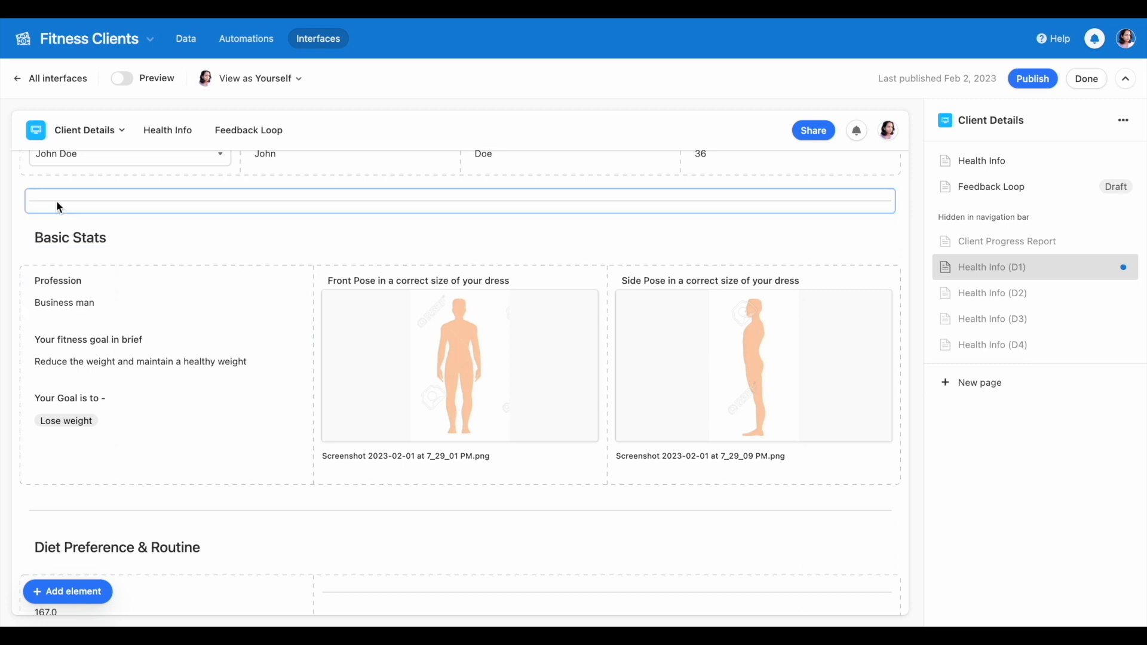
left_click(58, 196)
left_click(37, 173)
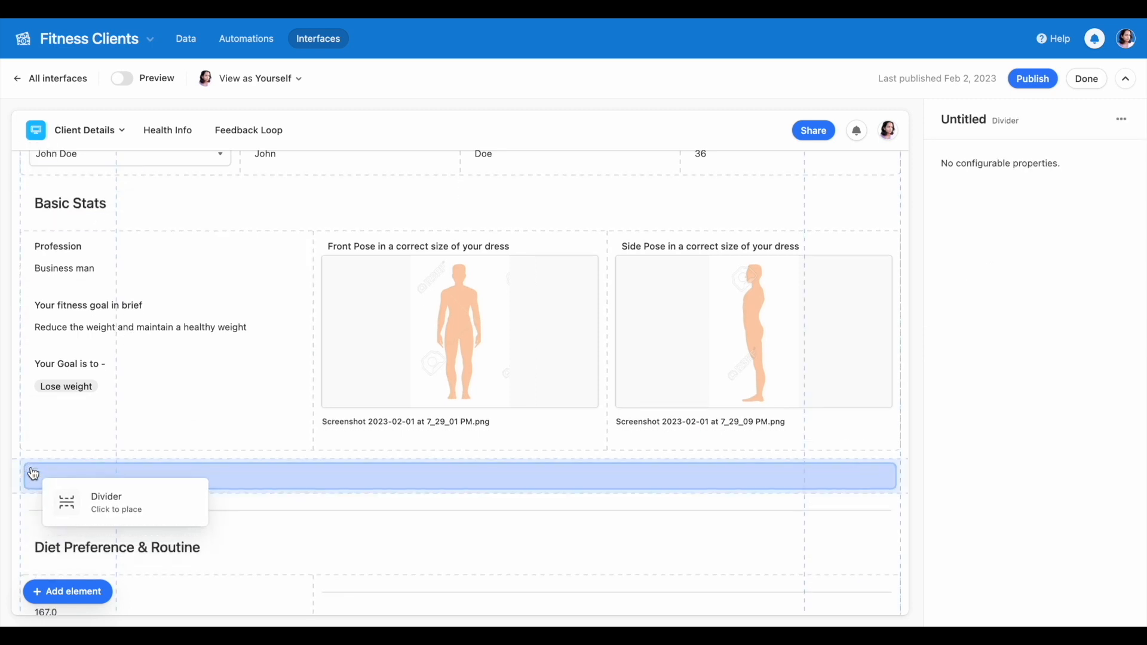
left_click(32, 472)
- Move the Basic Stats heading between the two dividers below the pose photos row
scroll(33, 359, "up", 2)
left_click(66, 286)
left_click(41, 264)
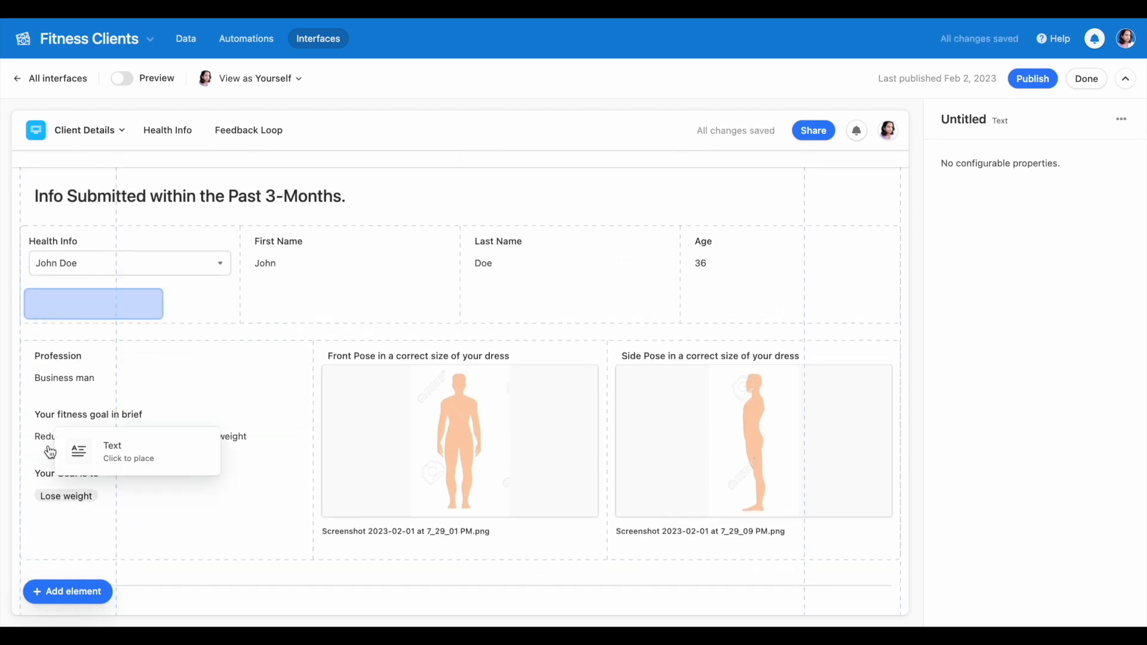
scroll(64, 472, "down", 2)
left_click(66, 500)
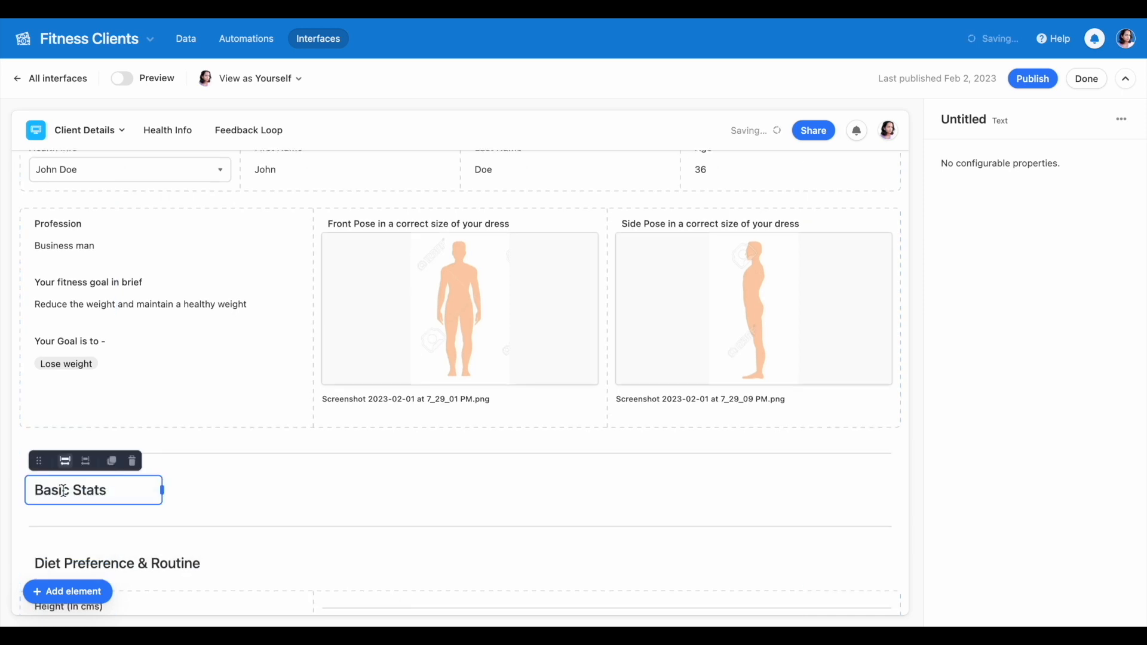
left_click(190, 497)
- Add the Height (In cms) and Weight (in kgs) fields side by side beneath the Basic Stats heading
left_click(73, 590)
left_click(205, 435)
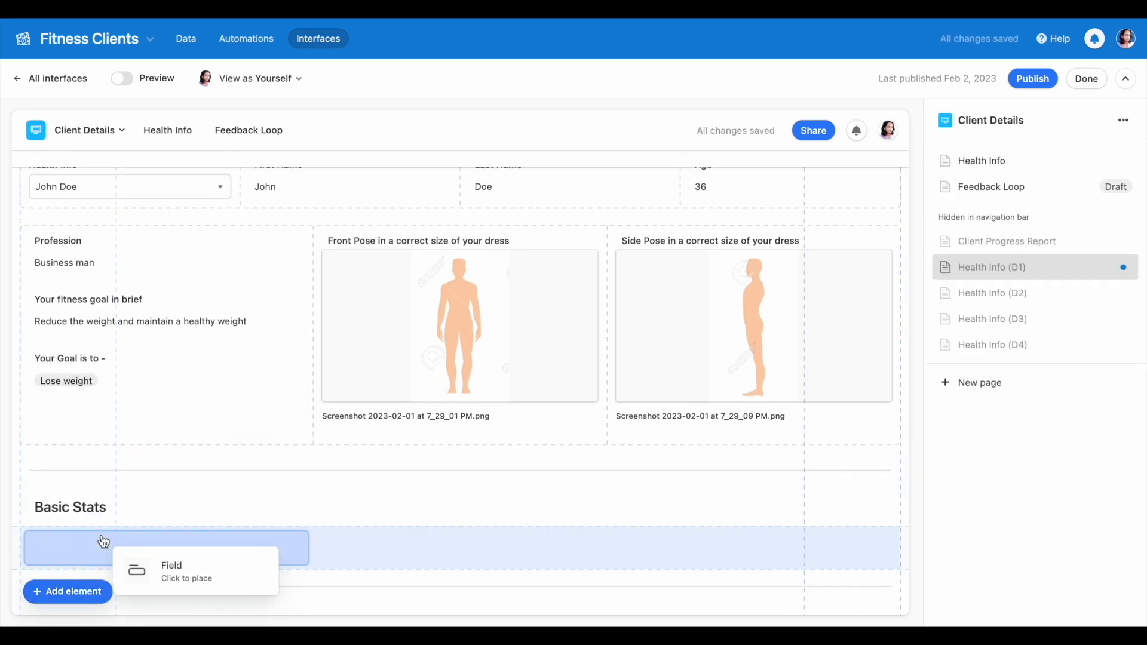
left_click(101, 539)
left_click(67, 597)
left_click(226, 472)
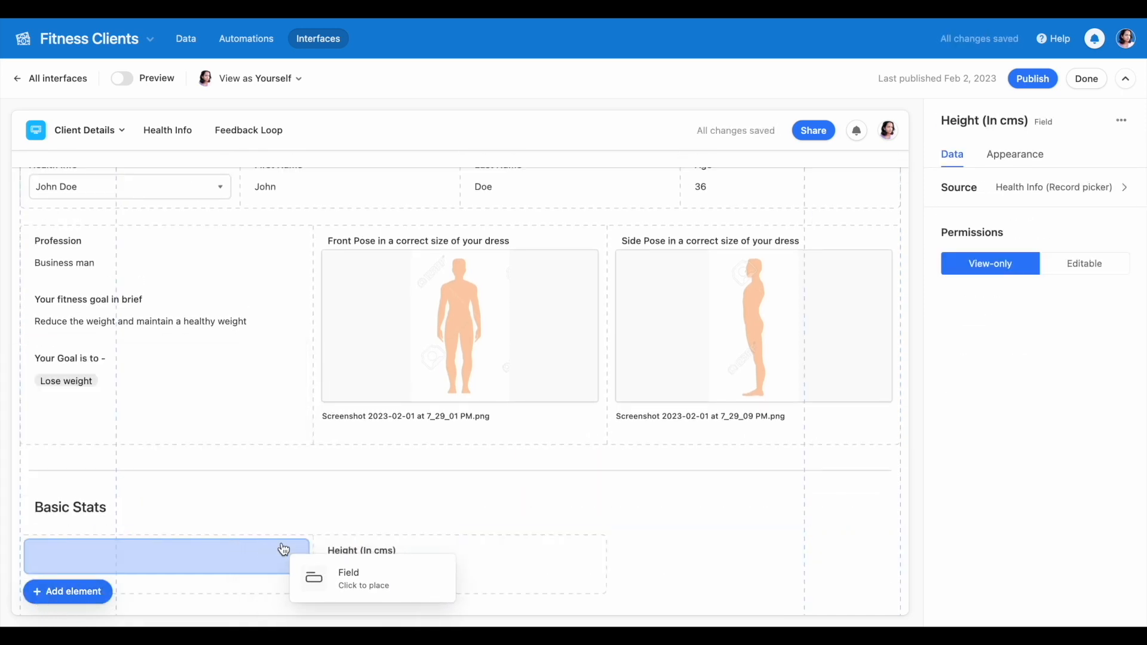
left_click(327, 549)
- Add the Chest, Hip and Thigh (in Inches) fields to the row after Weight (in kgs)
scroll(209, 519, "down", 1)
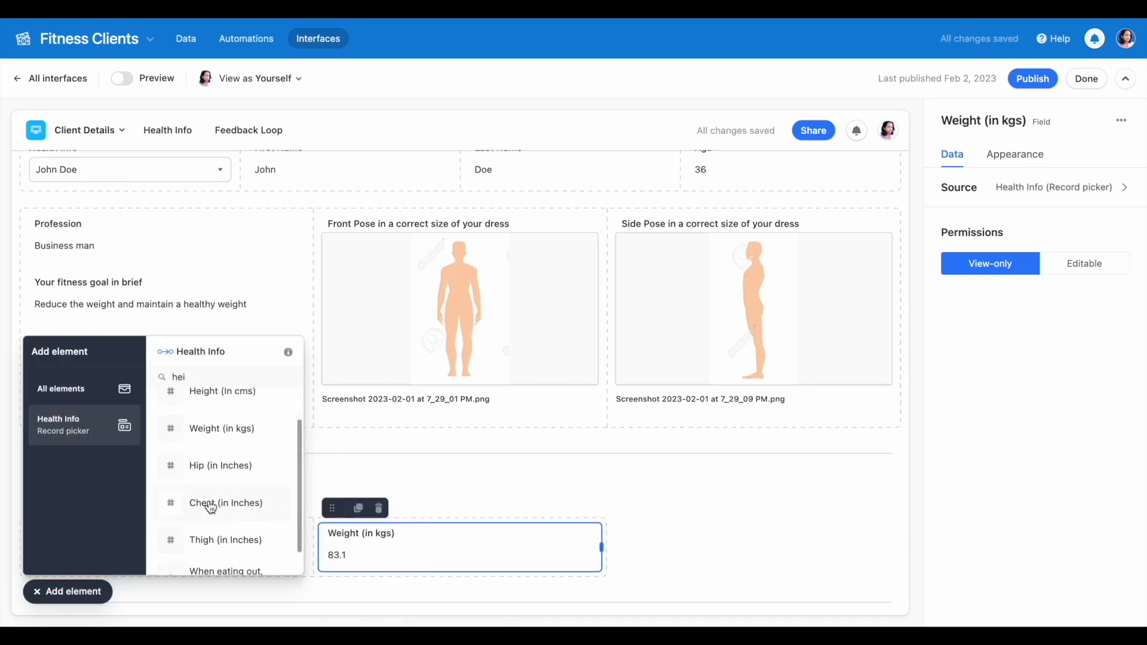
left_click(211, 503)
left_click(664, 555)
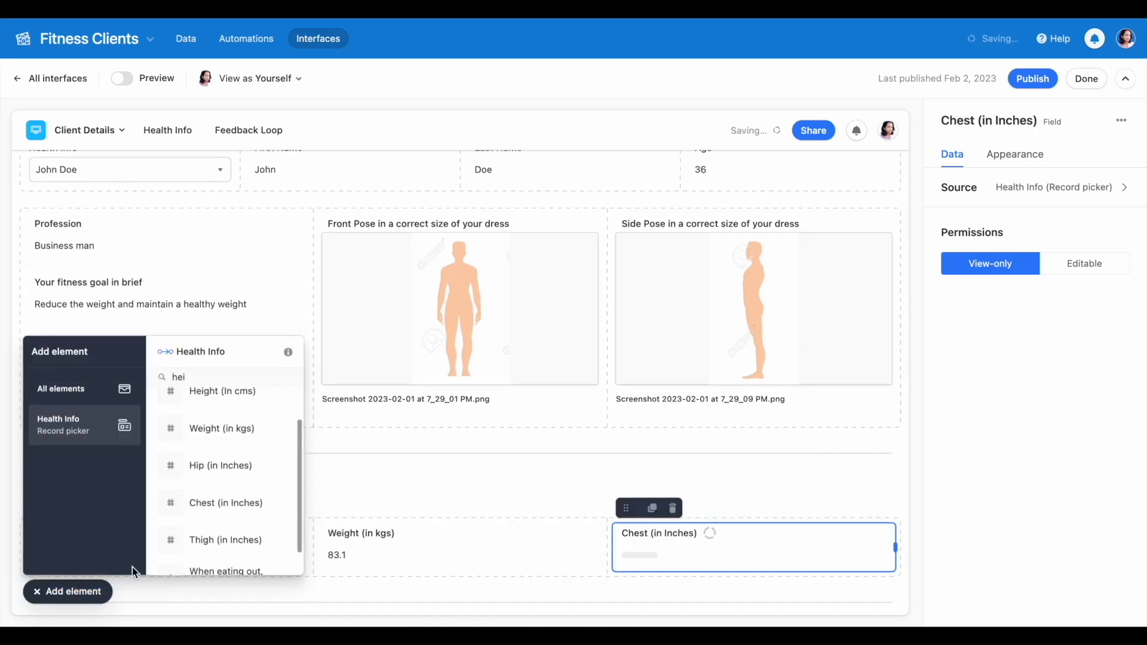
scroll(210, 547, "down", 1)
left_click(219, 442)
left_click(748, 569)
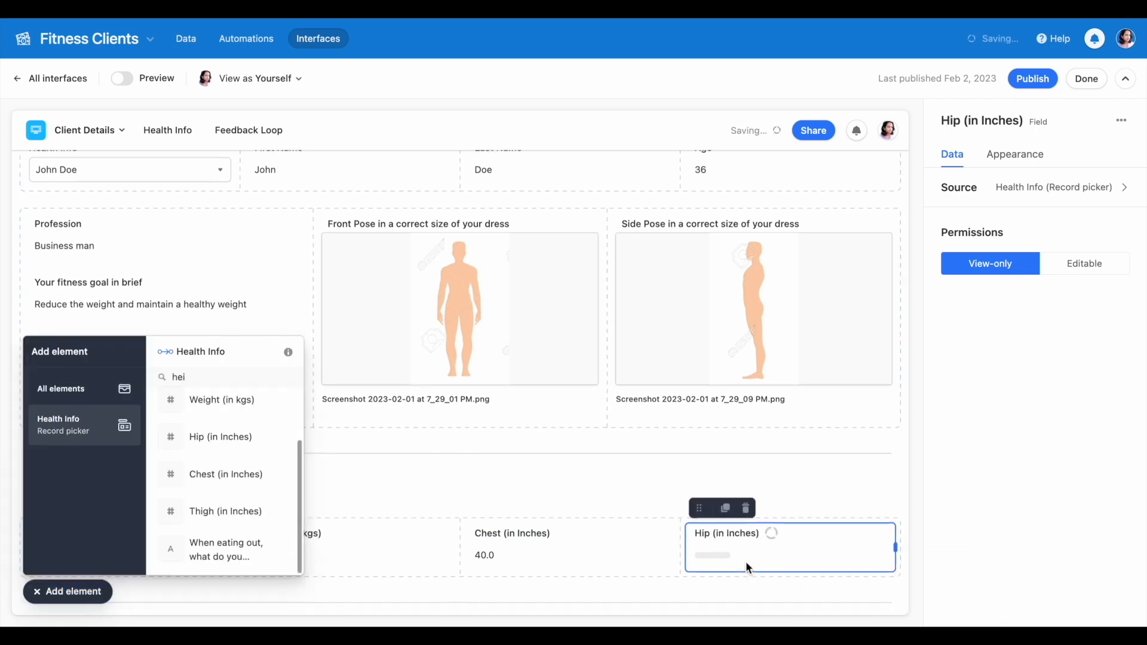
left_click(216, 513)
left_click(794, 607)
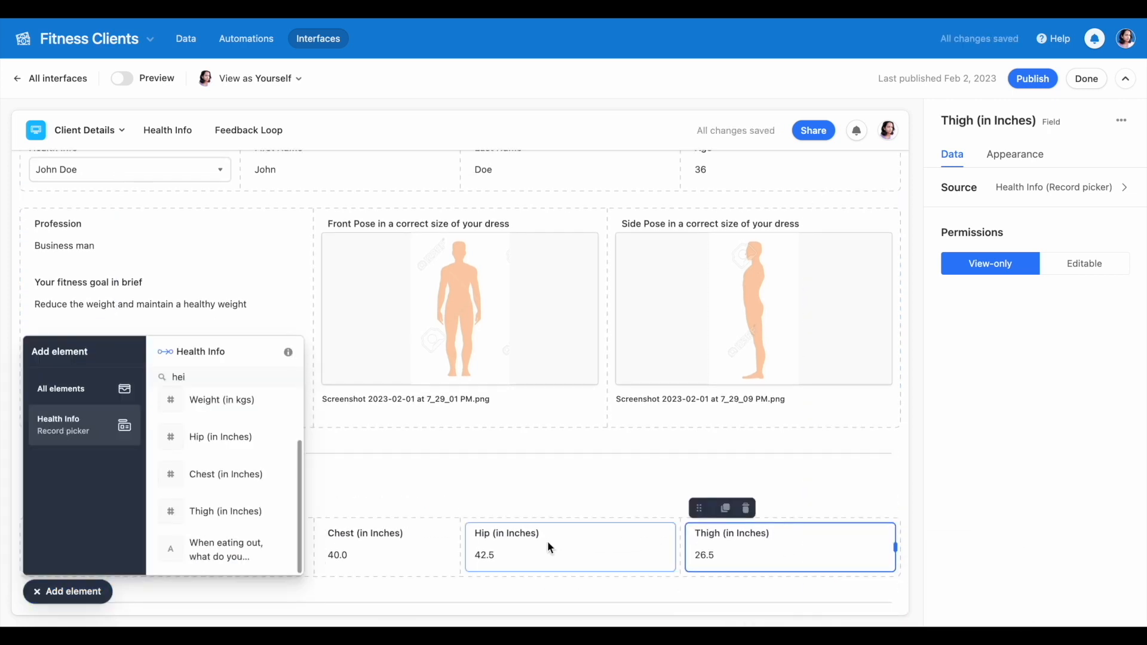
- Add the Diet Preference field beneath the Diet Preference & Routine heading
left_click(212, 371)
type("hei")
key("BackSpace")
key("BackSpace")
key("BackSpace")
type("die")
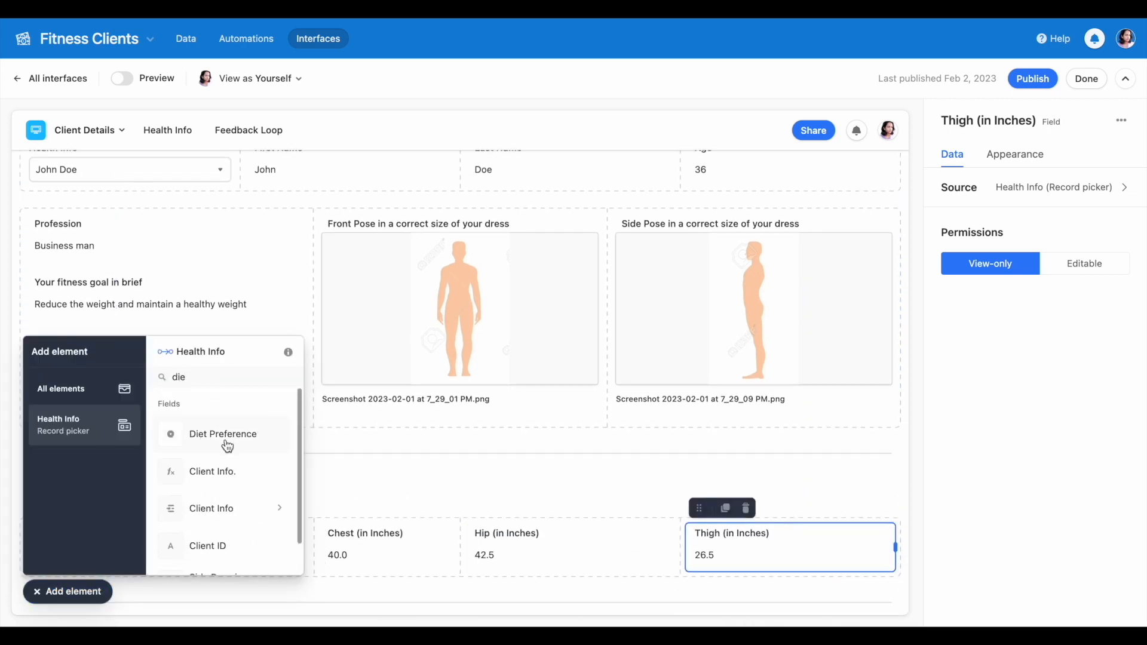
left_click(226, 445)
scroll(141, 454, "down", 4)
left_click(138, 452)
- Delete the duplicate Height (In cms) field beside Diet Preference and move that row's divider above the Diet Preference field
left_click(353, 428)
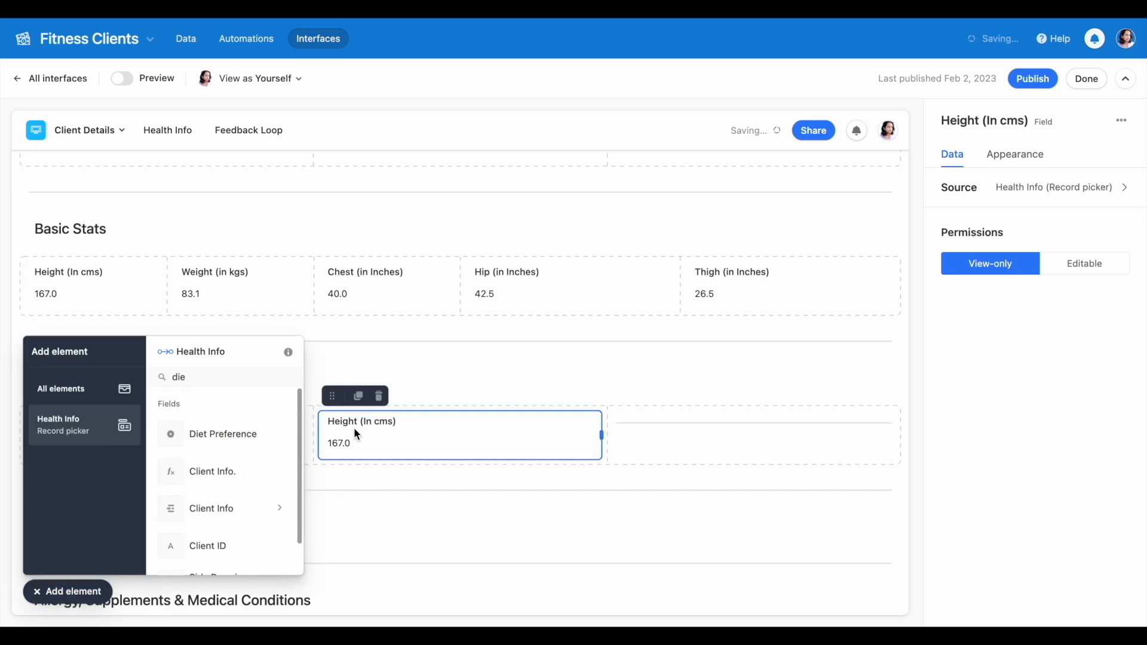
left_click(377, 392)
left_click(544, 426)
left_click(90, 599)
left_click_drag(329, 397, 18, 419)
left_click(64, 446)
left_click(412, 443)
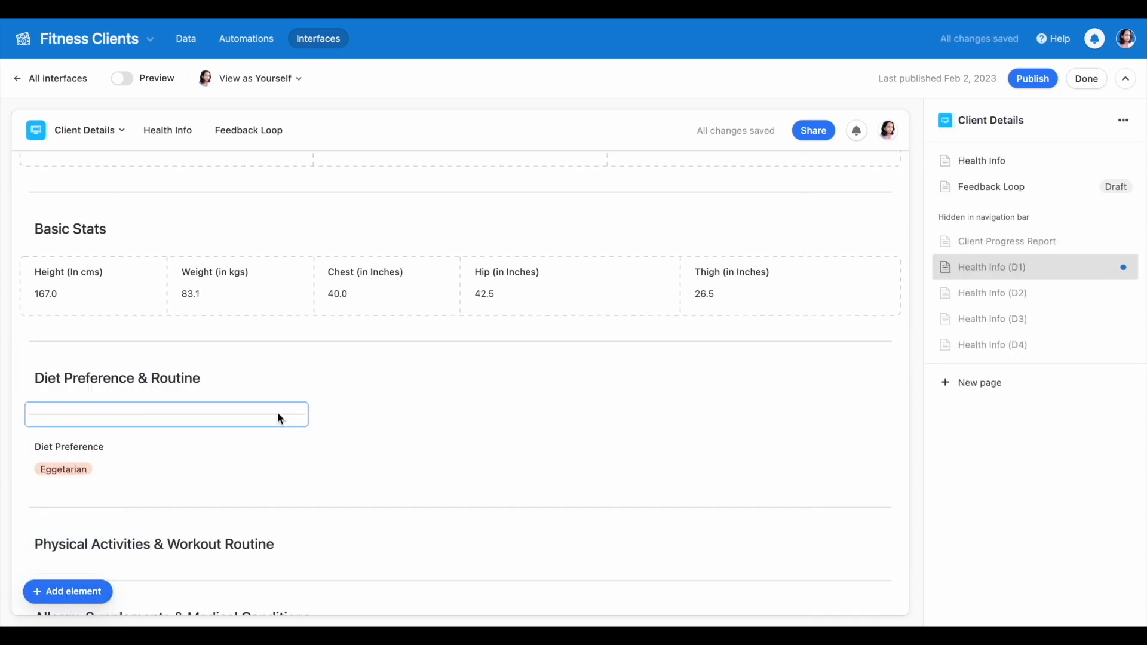
- Widen the divider above the Diet Preference field to the full page width
left_click(277, 412)
left_click_drag(308, 417, 896, 415)
key("Escape")
- Add the Elaborate if your picked 'other' for your diet preference field beside Diet Preference
left_click(68, 592)
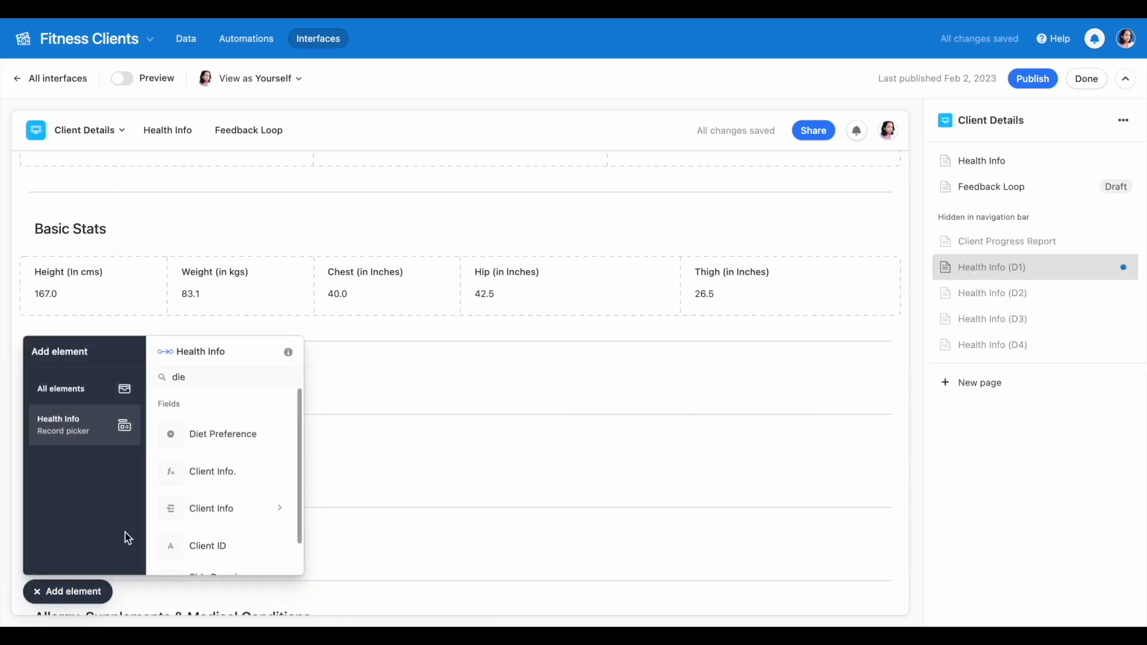
key("BackSpace")
key("BackSpace")
key("BackSpace")
type("ela")
left_click(249, 439)
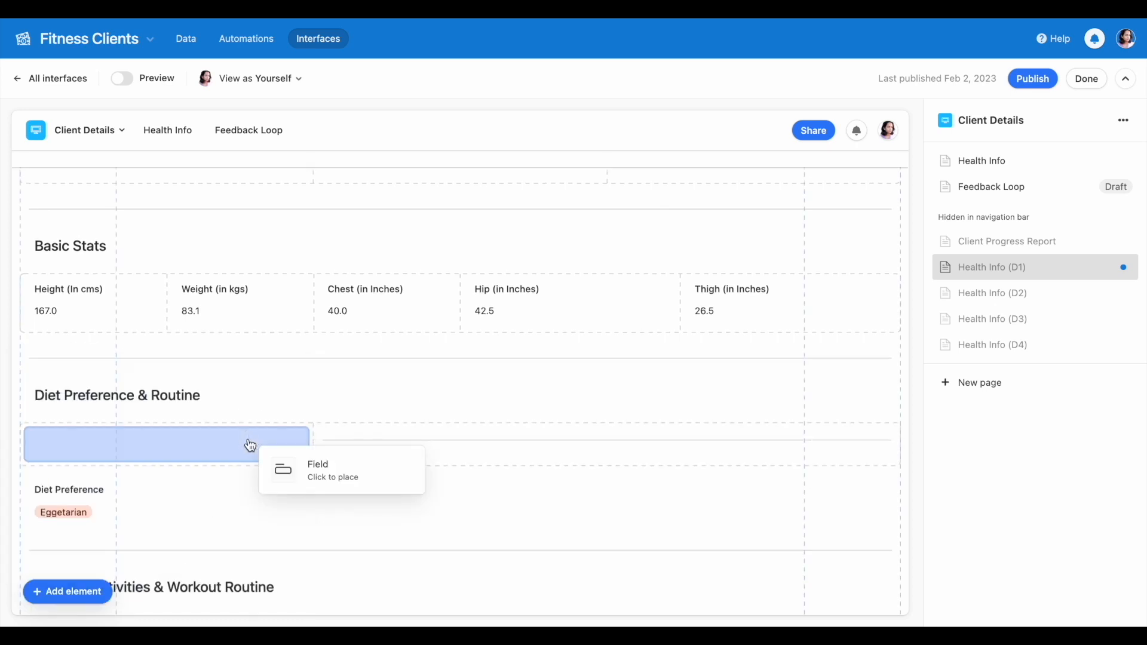
left_click(418, 492)
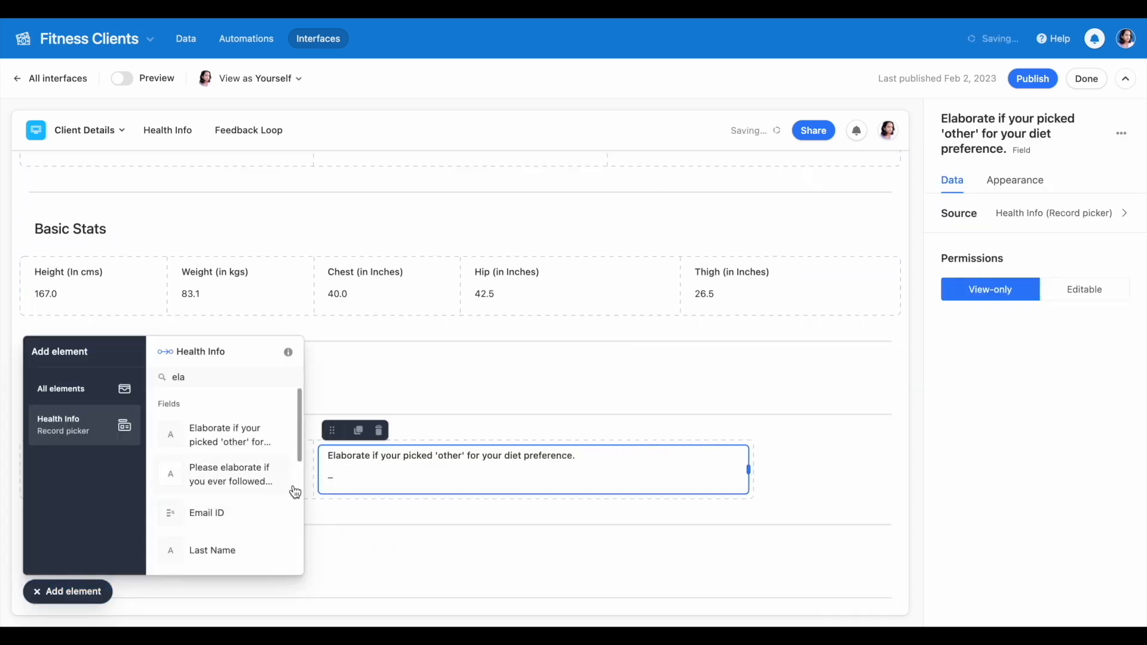
key("Escape")
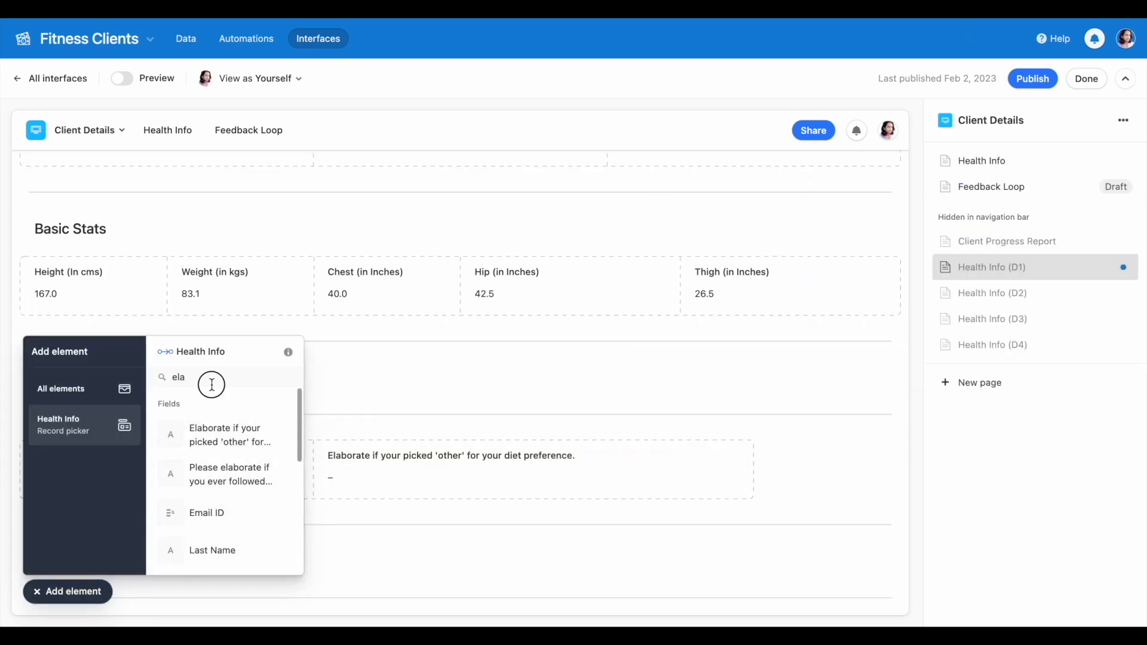
- Search the Health Info fields for "eat" and clear the search
key("BackSpace")
key("BackSpace")
key("BackSpace")
type("eat")
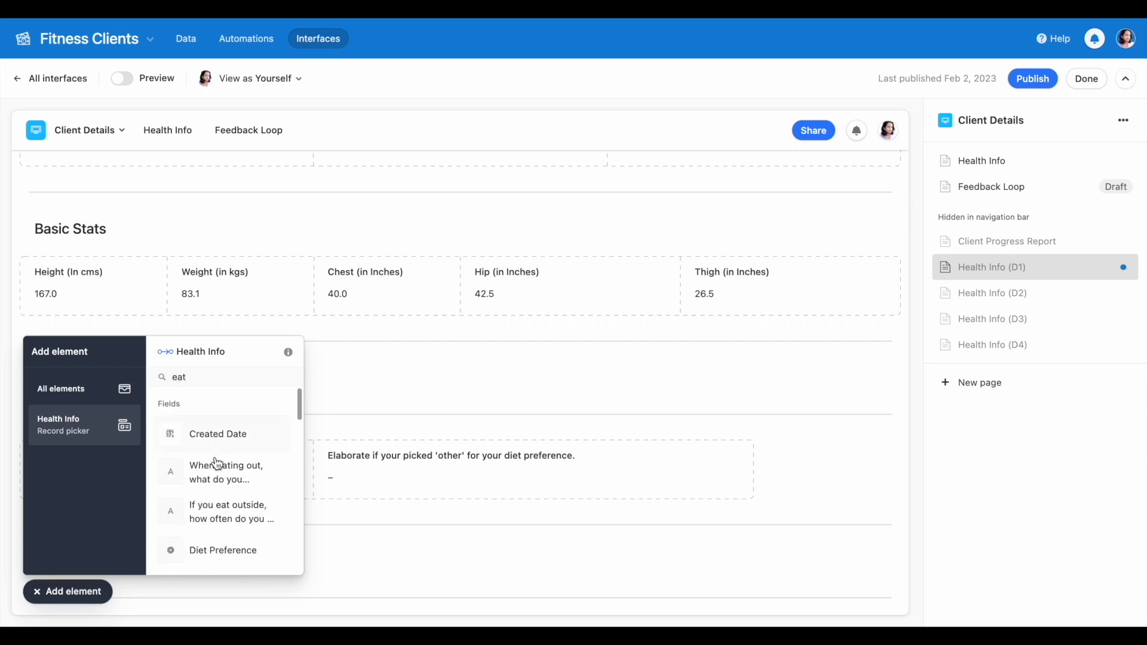
key("BackSpace")
key("BackSpace")
key("BackSpace")
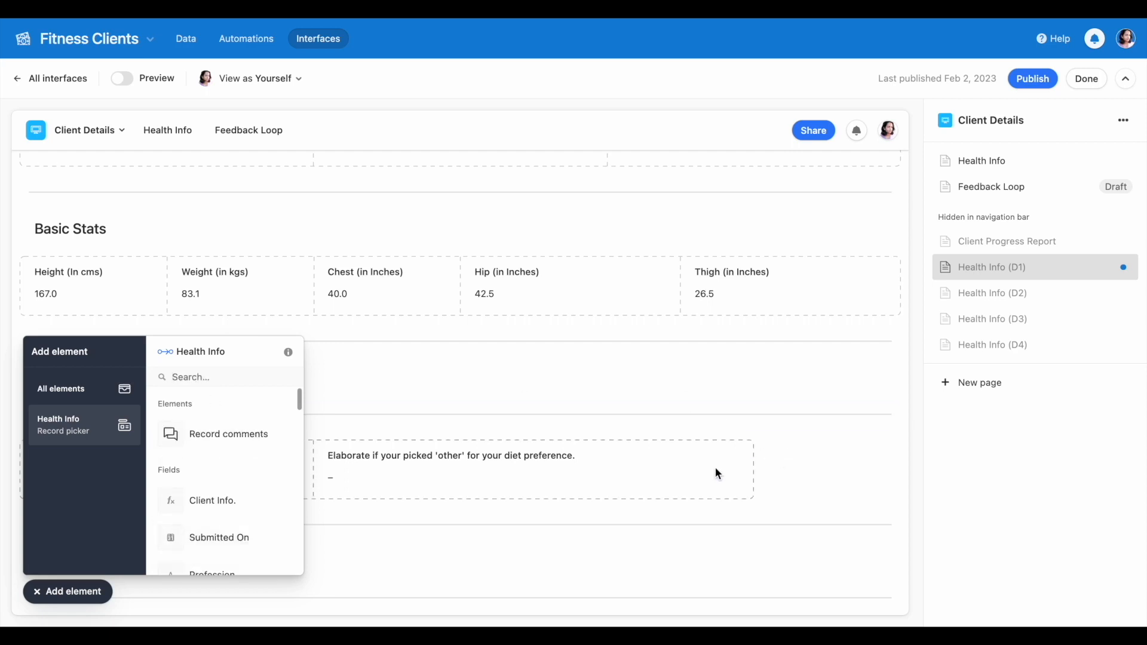
left_click(172, 481)
- Examine the sections and field layout of the Health Info (D2) page
scroll(173, 481, "down", 5)
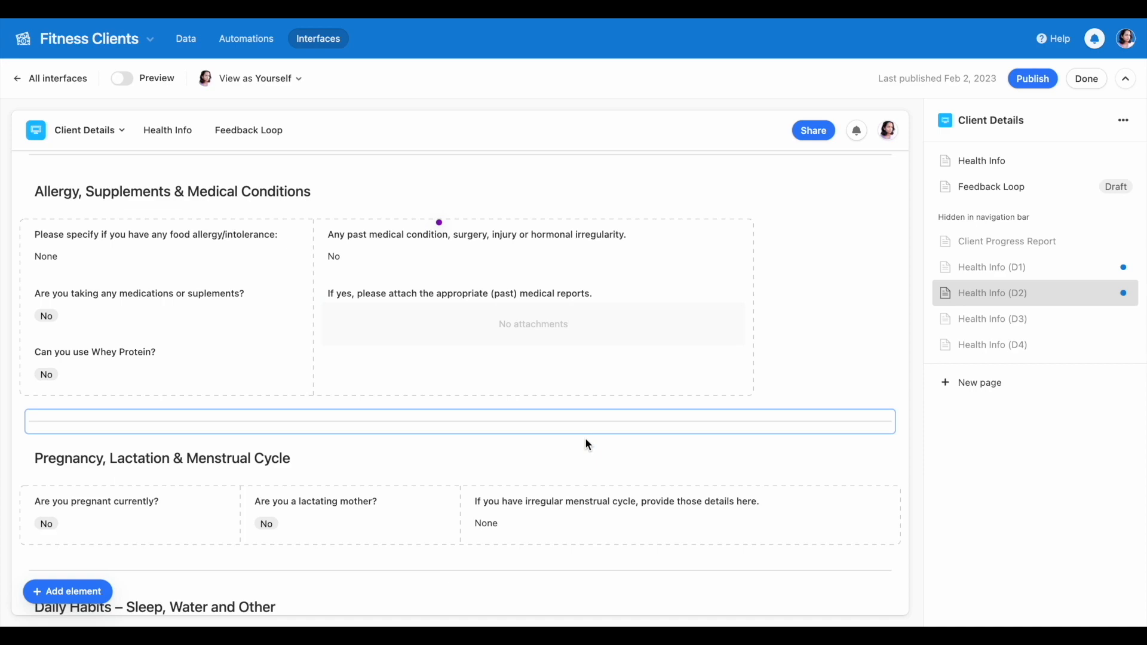
scroll(589, 445, "down", 8)
scroll(589, 446, "up", 7)
scroll(589, 444, "up", 10)
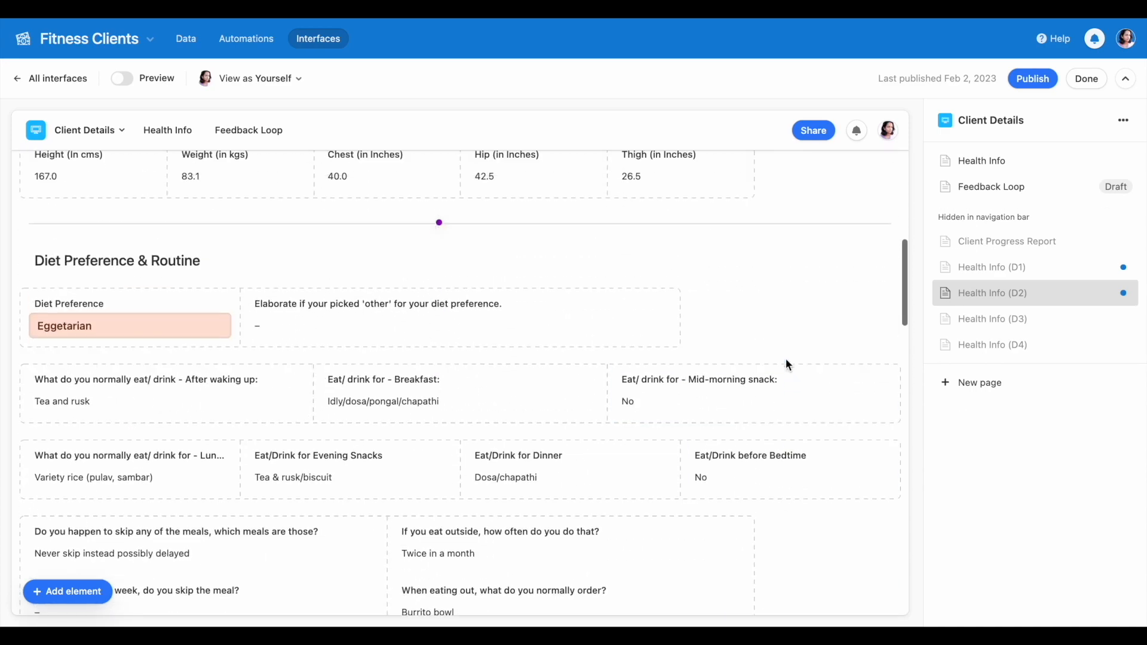
scroll(788, 365, "up", 7)
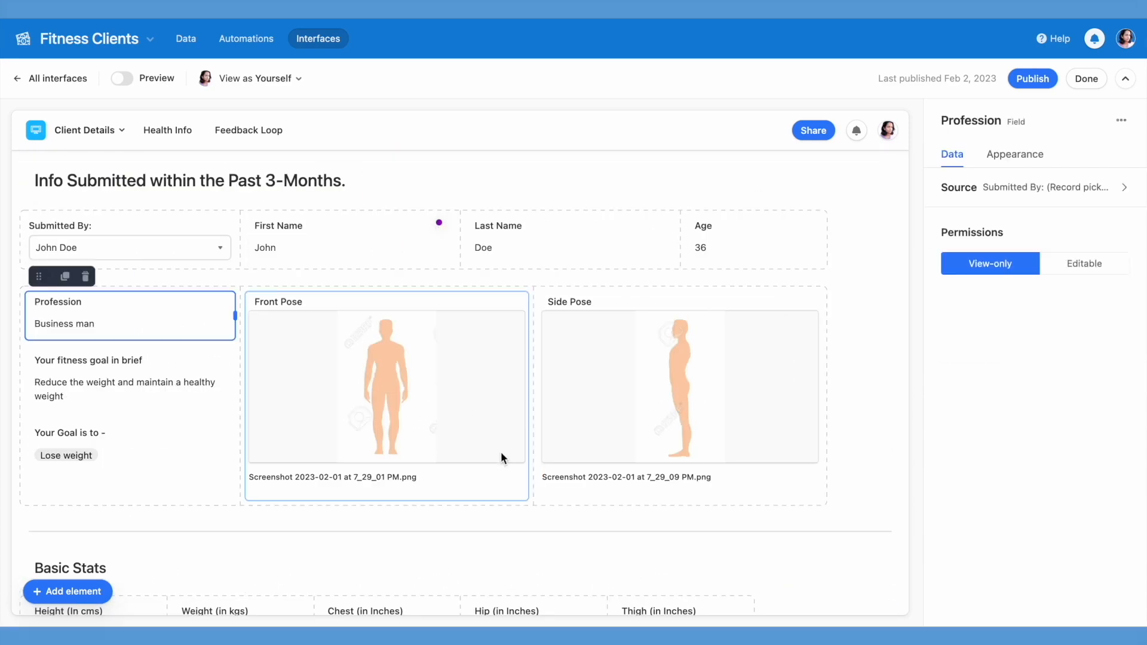
- Try the Medium heading style on the Basic Stats heading
scroll(503, 459, "down", 3)
left_click(63, 402)
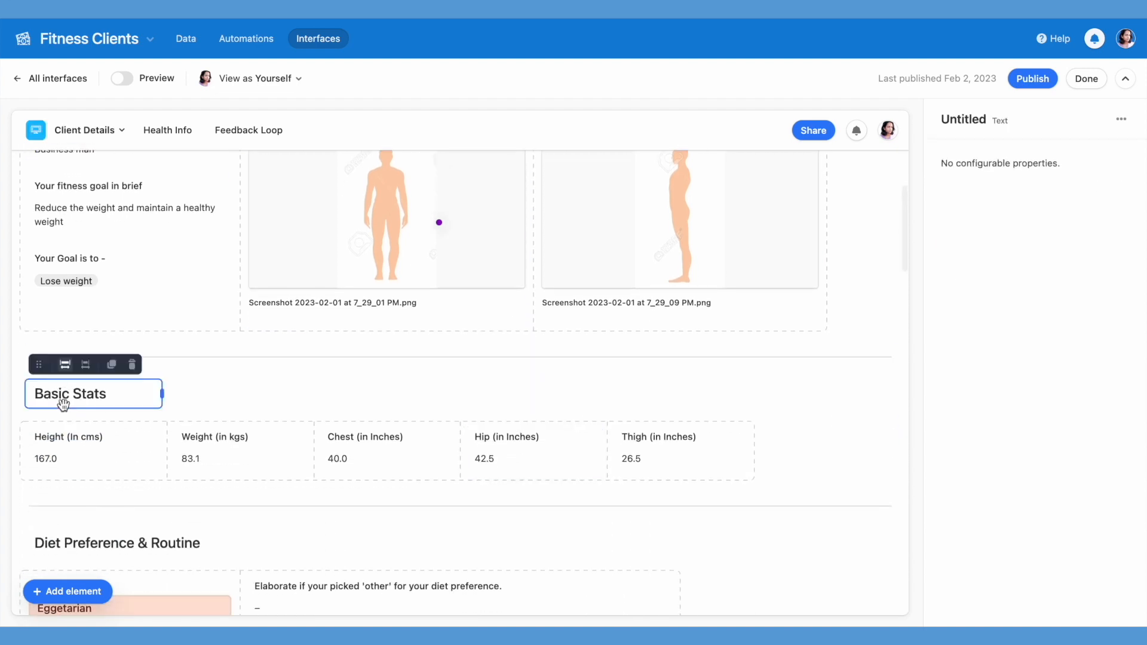
left_click(62, 396)
left_click(63, 427)
left_click(63, 521)
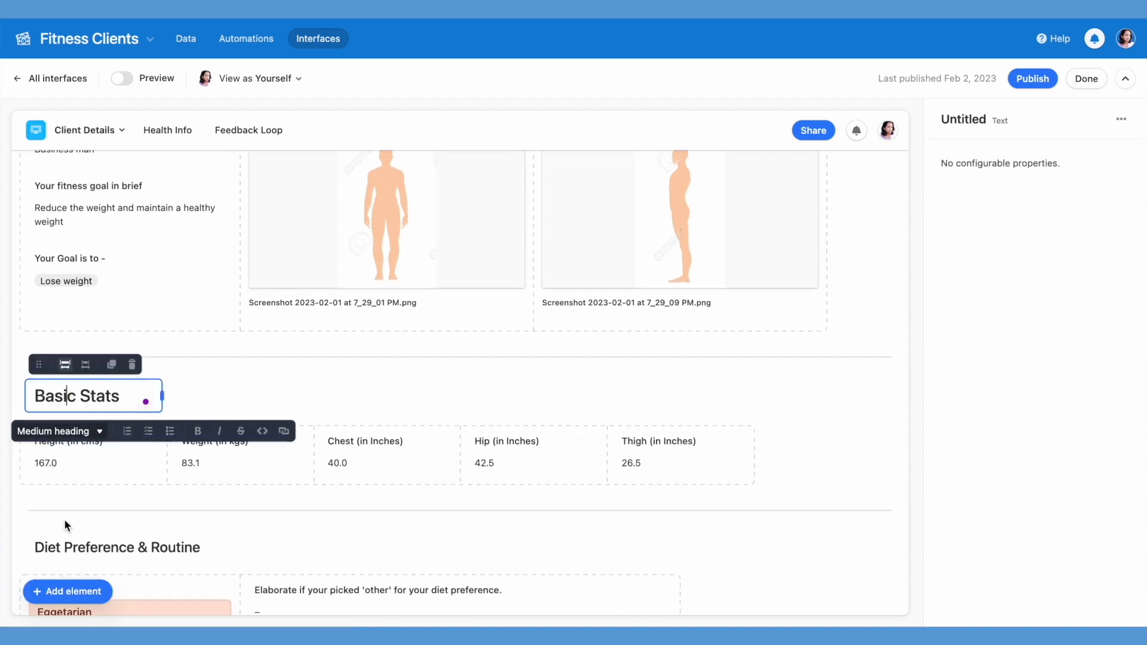
left_click(57, 426)
left_click(65, 340)
- Try the Small size on the Diet Preference field and return it to Large
scroll(96, 443, "up", 5)
left_click(59, 317)
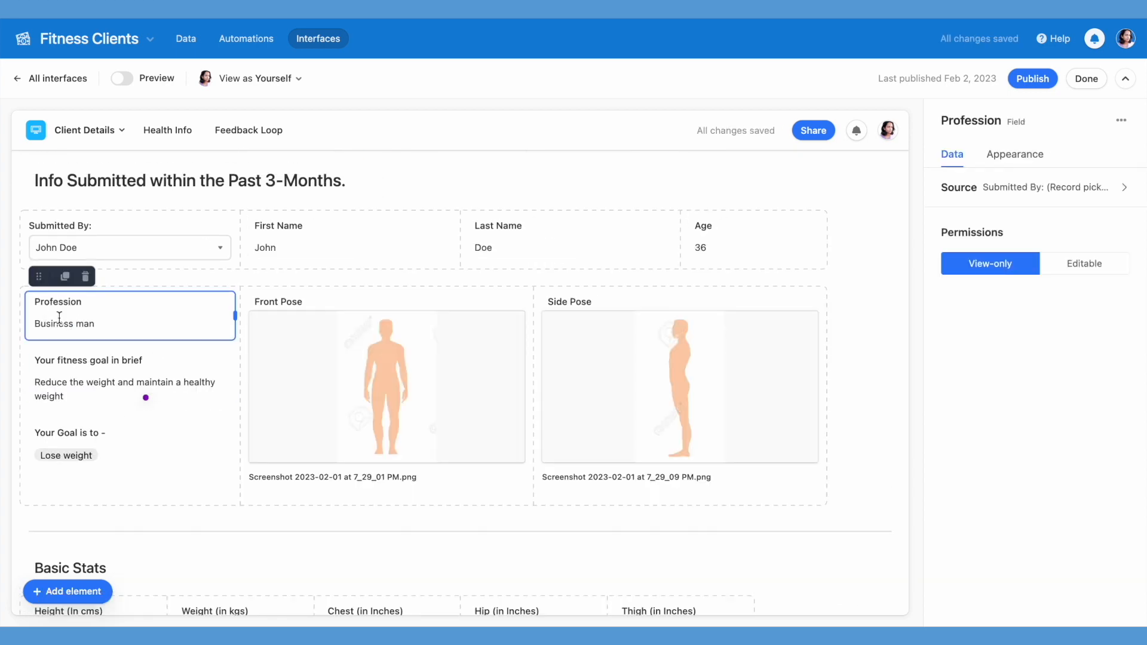
scroll(137, 412, "down", 8)
left_click(321, 318)
left_click(95, 324)
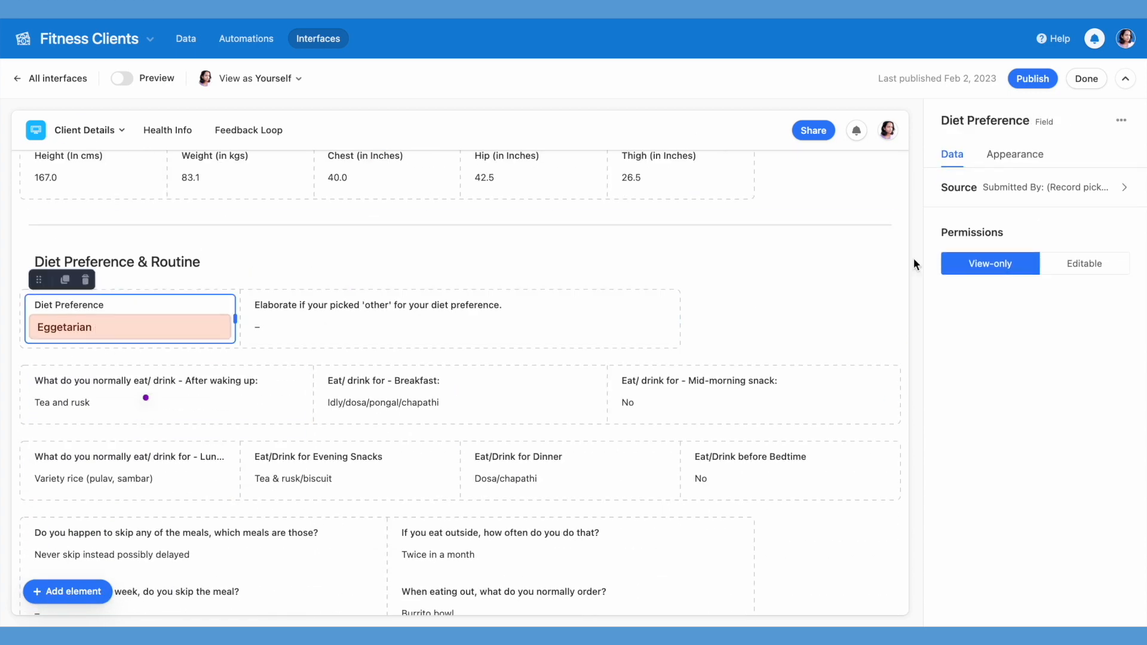
left_click(1016, 154)
left_click(1067, 198)
left_click(1025, 251)
left_click(1067, 199)
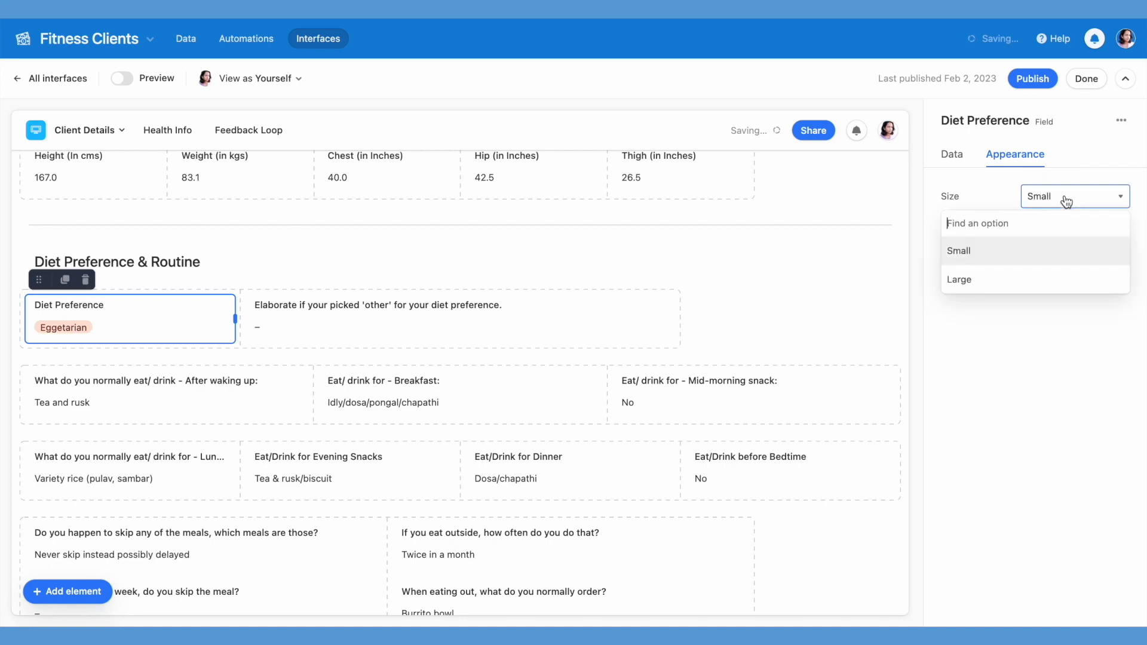
left_click(1035, 279)
left_click(802, 321)
- Give the row with the Submitted By picker, First Name, Last Name and Age a blue background
scroll(802, 320, "up", 1)
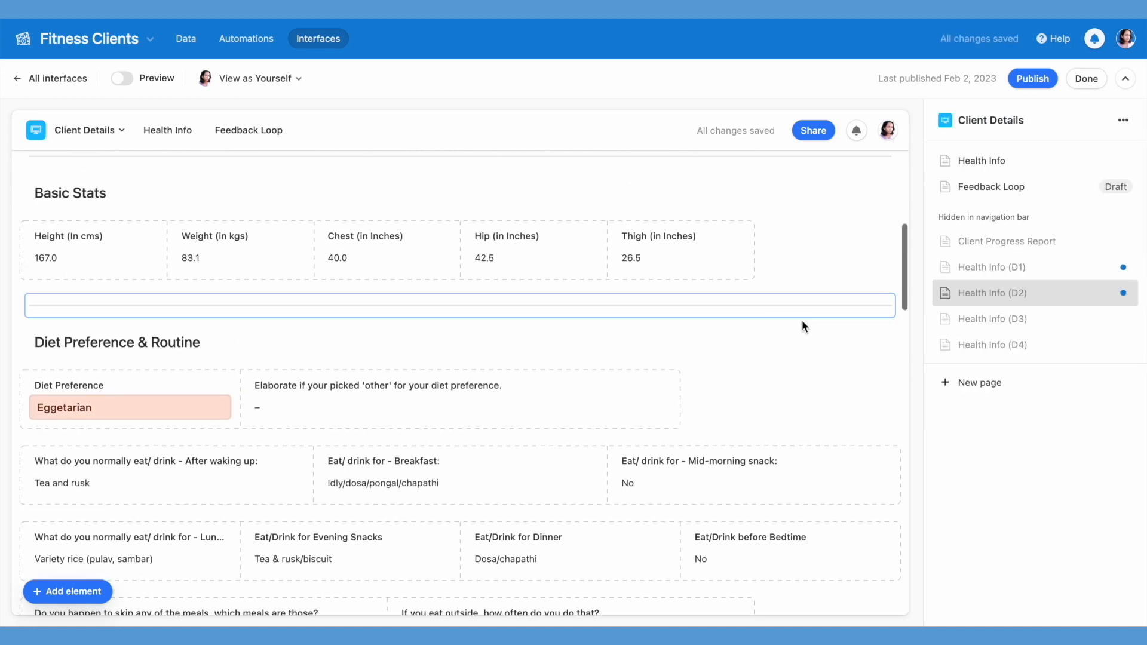
scroll(802, 320, "up", 5)
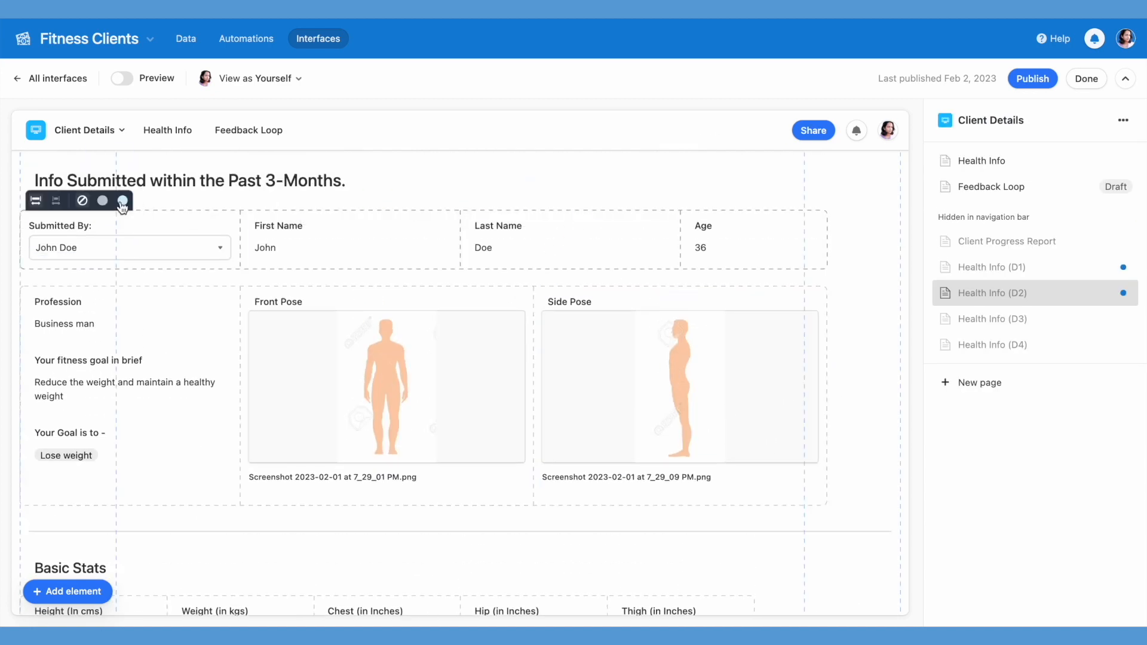
left_click(123, 207)
left_click(383, 191)
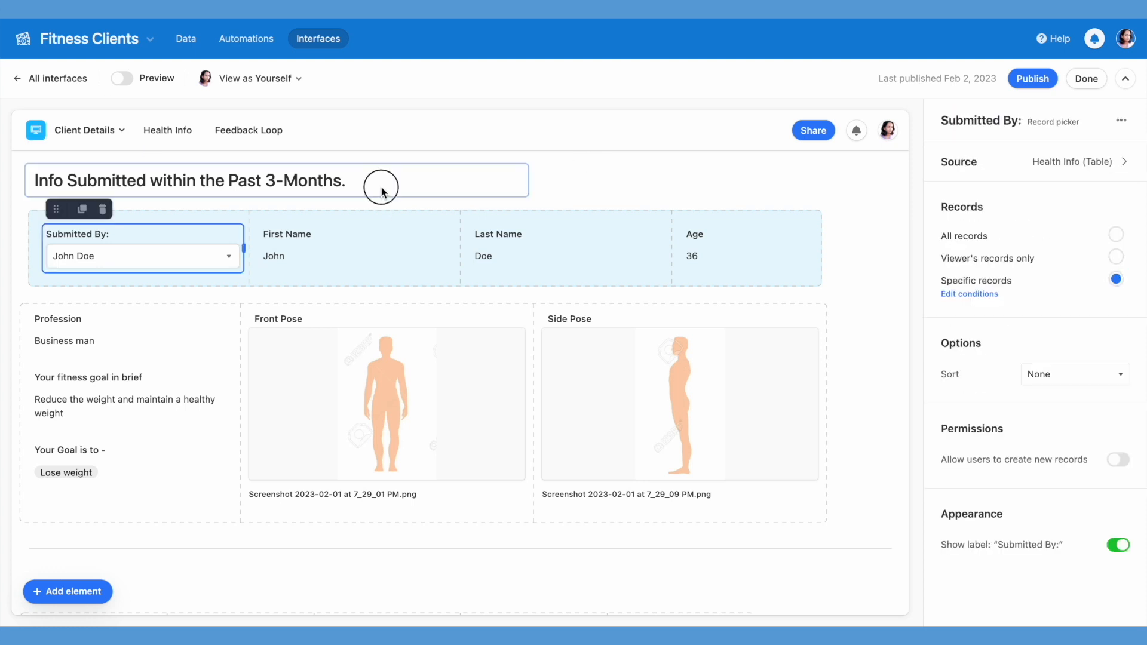
- Rename the Submitted By record picker as Client Name, keeping its label shown
left_click(154, 239)
left_click(1122, 546)
left_click(1118, 544)
left_click(1105, 121)
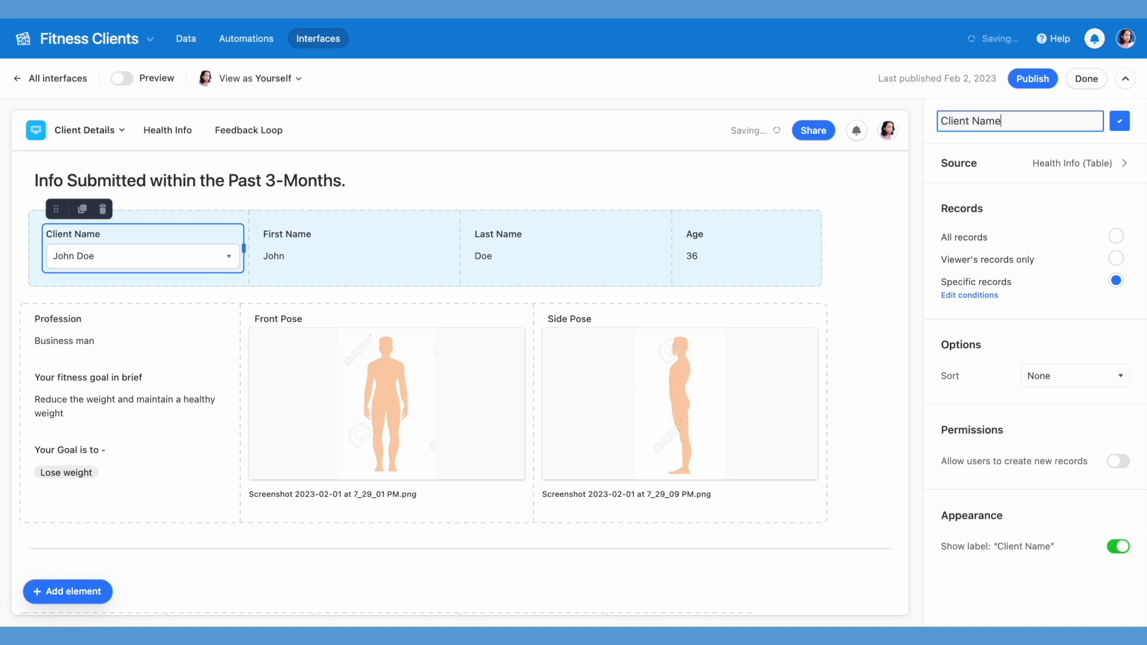
type("Client Name")
left_click(1121, 121)
- Rename the Height (In cms) field under Basic Stats as Custom Heading Here
scroll(274, 383, "down", 1)
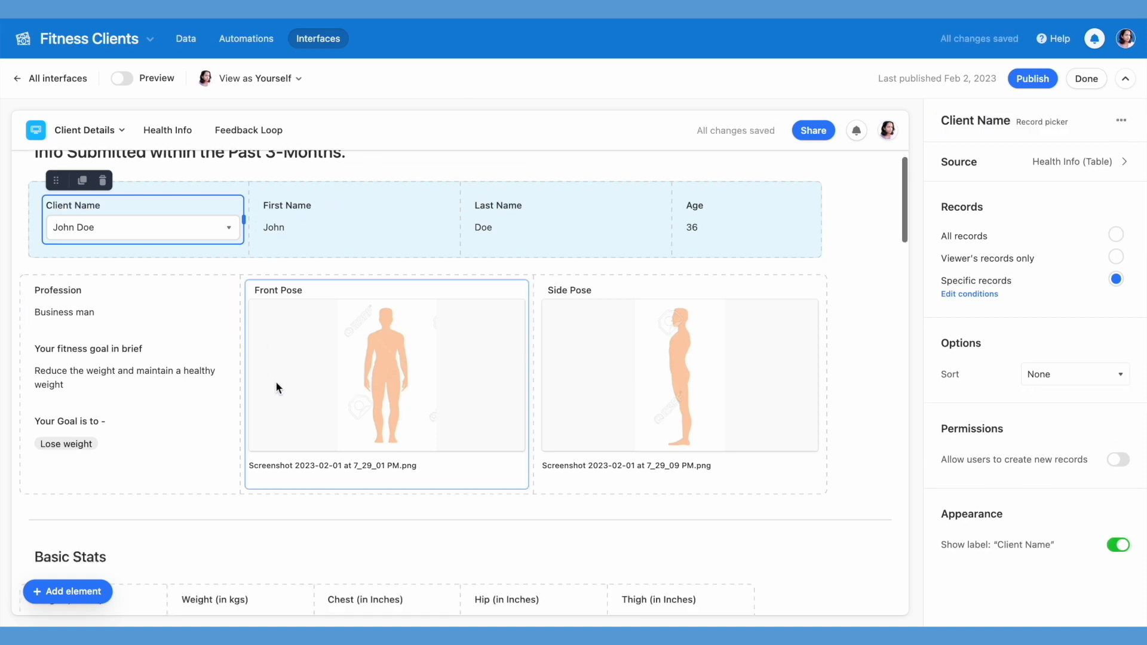
left_click(500, 209)
scroll(501, 274, "down", 3)
left_click(98, 397)
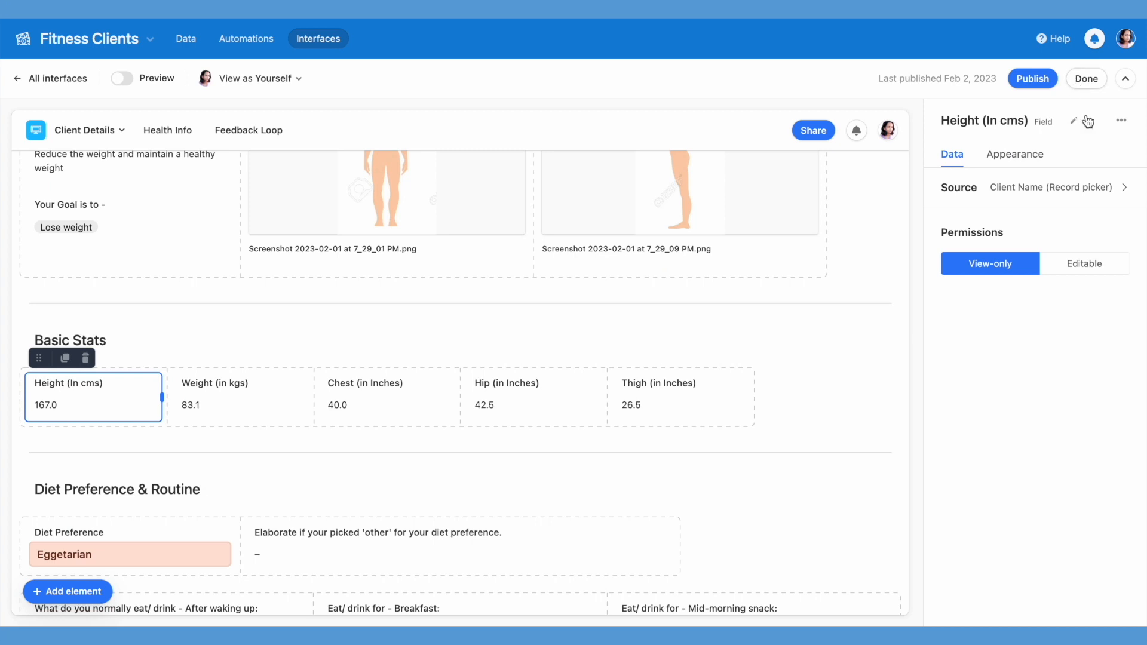
left_click(1077, 123)
type("Co")
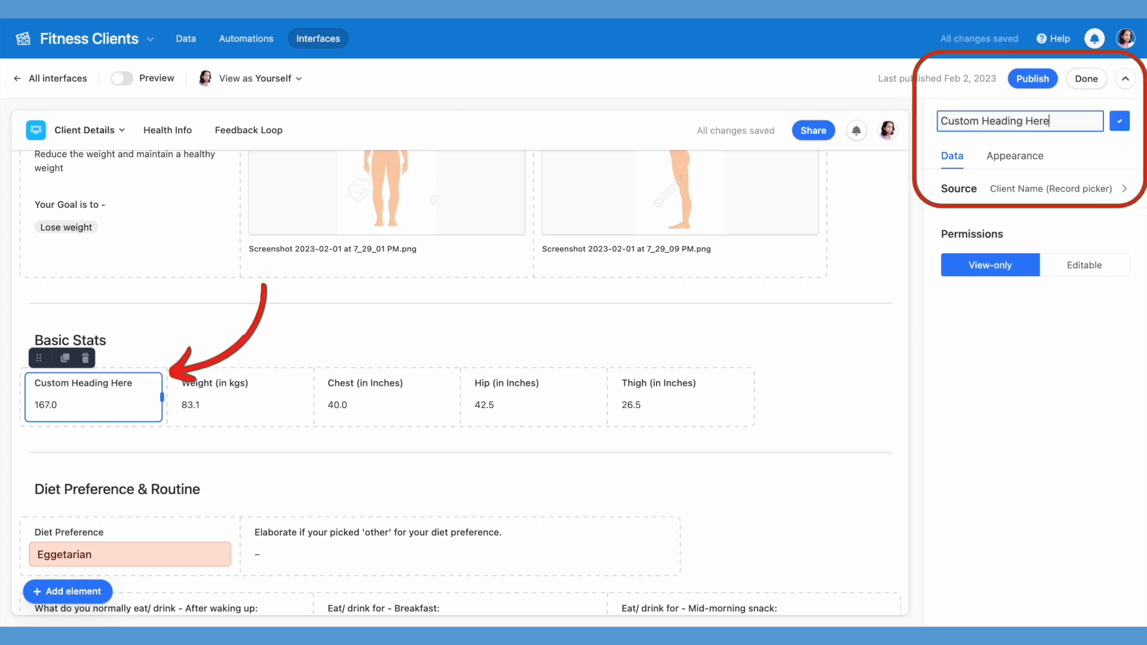
left_click(1122, 122)
left_click(553, 332)
- Apply a gray background to the Profession and pose photos group and to the Basic Stats row
scroll(552, 332, "up", 3)
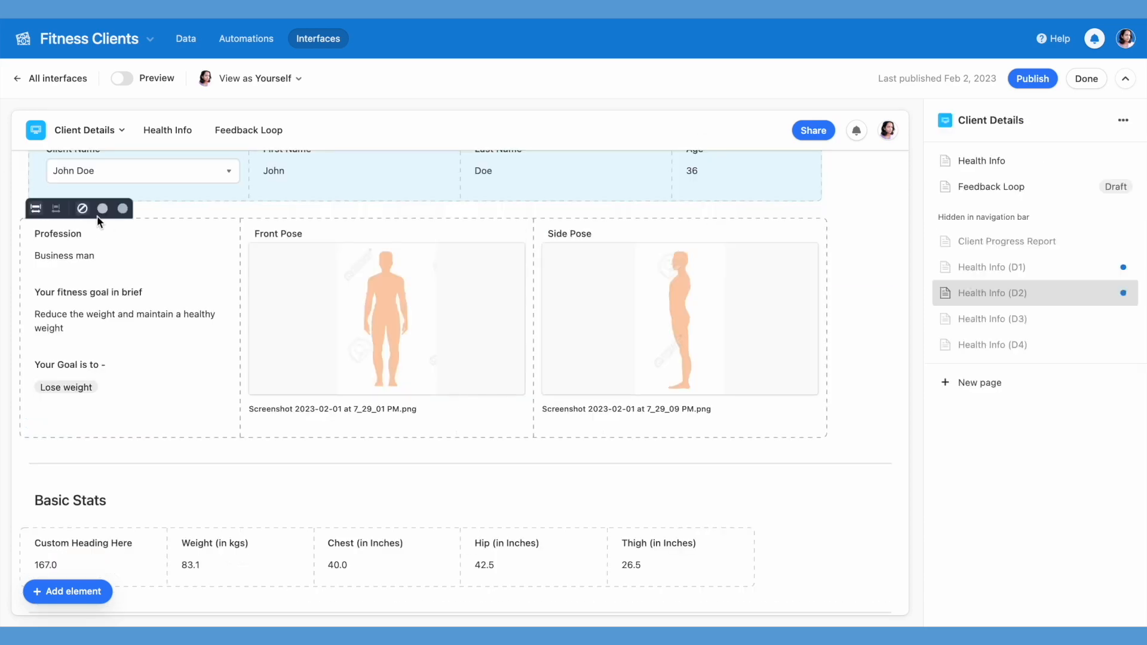
left_click(102, 210)
scroll(307, 461, "down", 6)
left_click(102, 174)
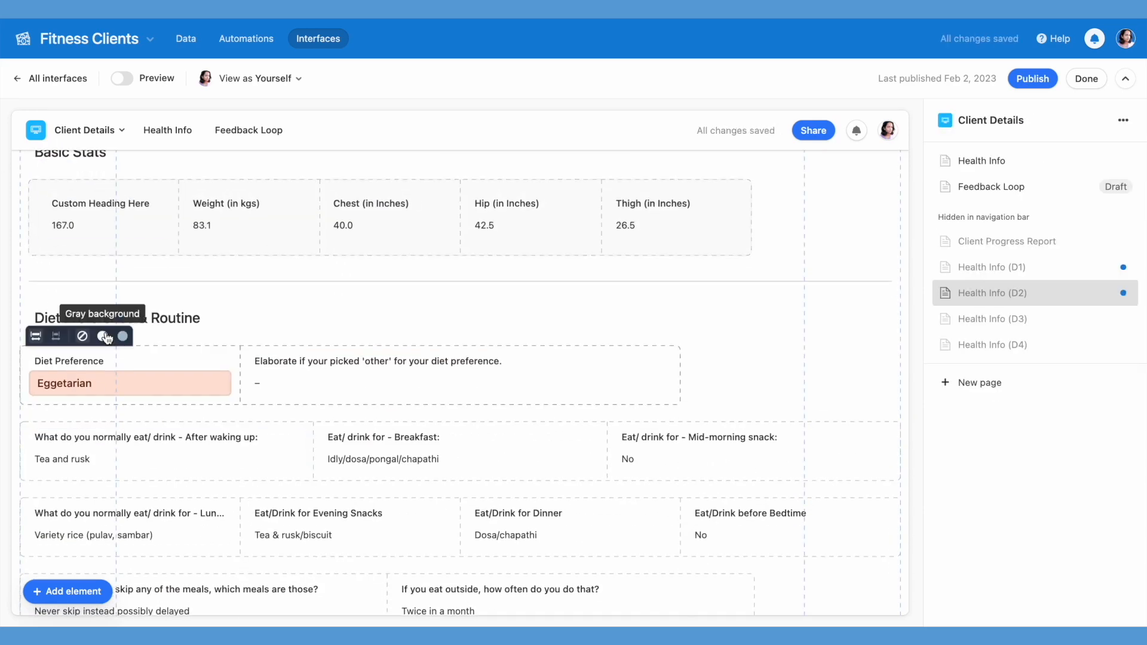
- Apply a gray background to the four field groups under Diet Preference & Routine, down to the skipped meals and eating outside group
left_click(103, 336)
scroll(107, 412, "down", 3)
left_click(103, 268)
scroll(120, 386, "down", 1)
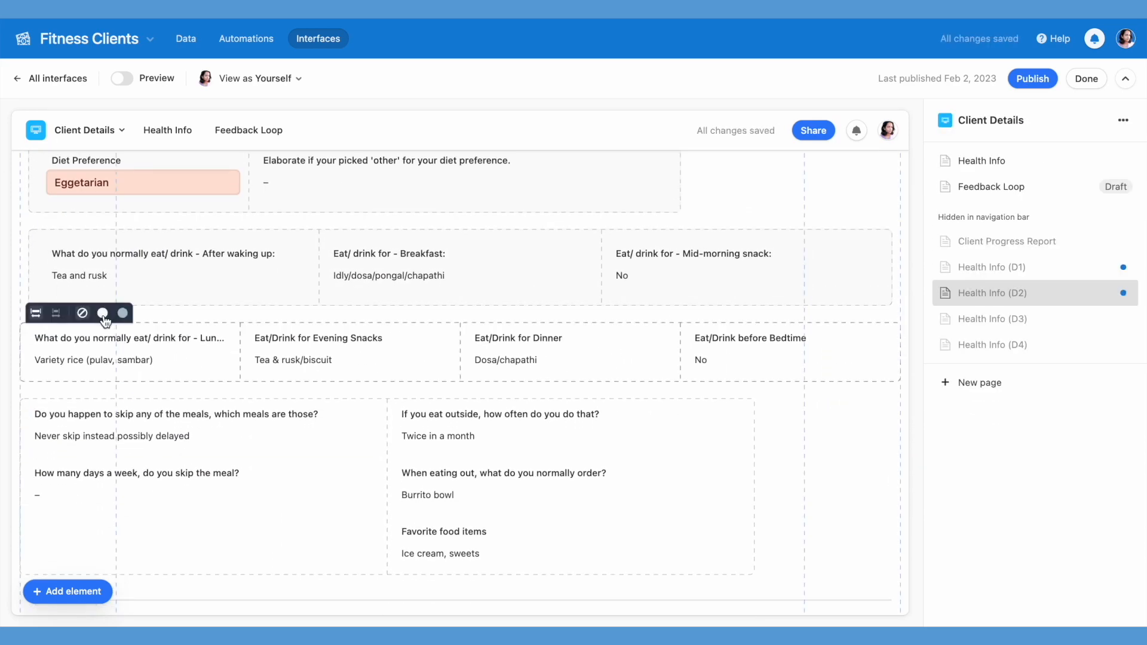
left_click(104, 317)
left_click(102, 409)
- Apply a gray background to the tobacco and fasting, Physical Activities & Workout Routine, and Allergy, Supplements & Medical Conditions groups
scroll(163, 535, "down", 5)
left_click(102, 347)
scroll(171, 499, "down", 5)
left_click(103, 327)
scroll(123, 481, "down", 4)
left_click(103, 317)
- Apply a gray background to the Pregnancy, Lactation & Menstrual Cycle row and the first two Daily Habits groups
scroll(112, 514, "down", 3)
left_click(102, 425)
scroll(160, 528, "down", 6)
left_click(102, 214)
left_click(106, 312)
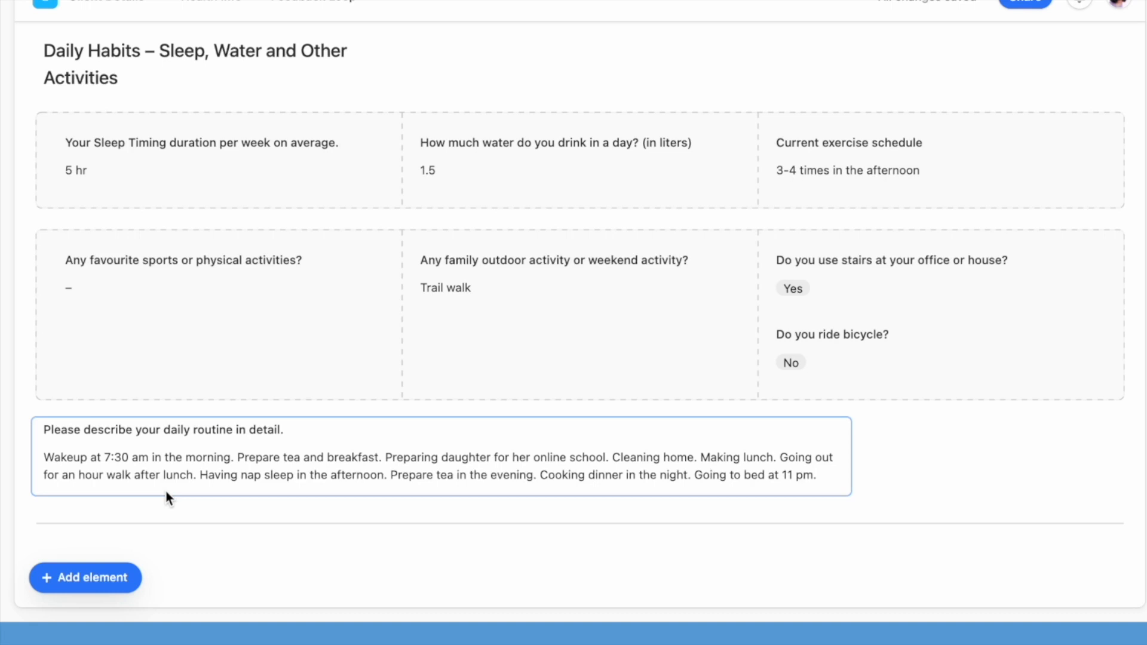
- Place an empty text element beside the Please describe your daily routine in detail field
left_click(91, 580)
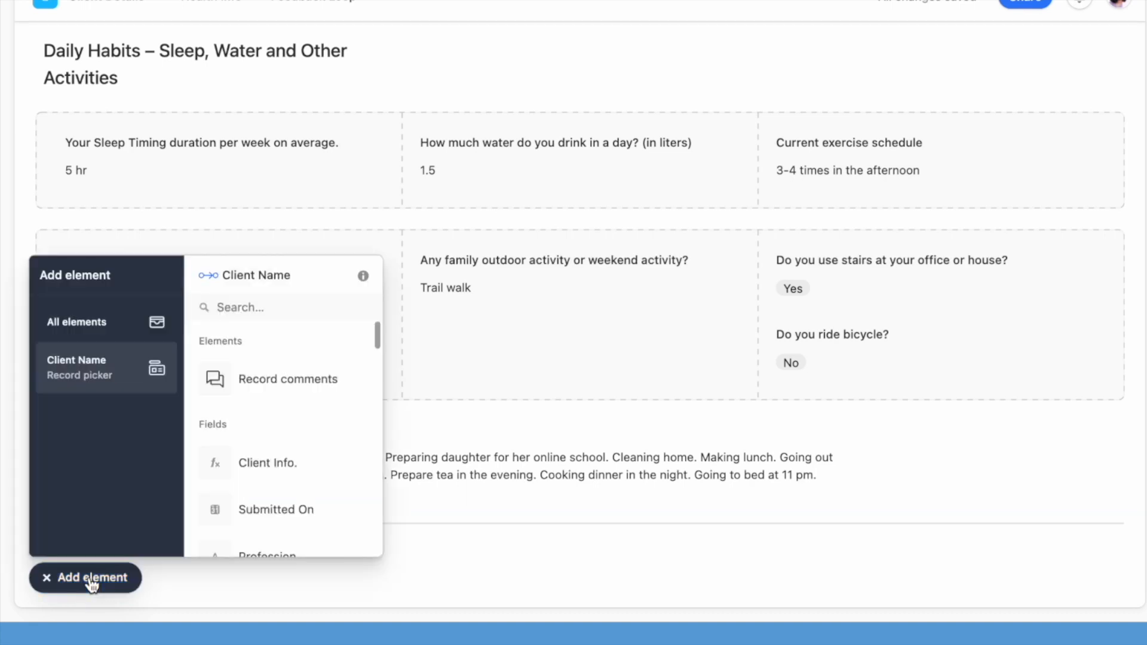
left_click(108, 340)
left_click(248, 353)
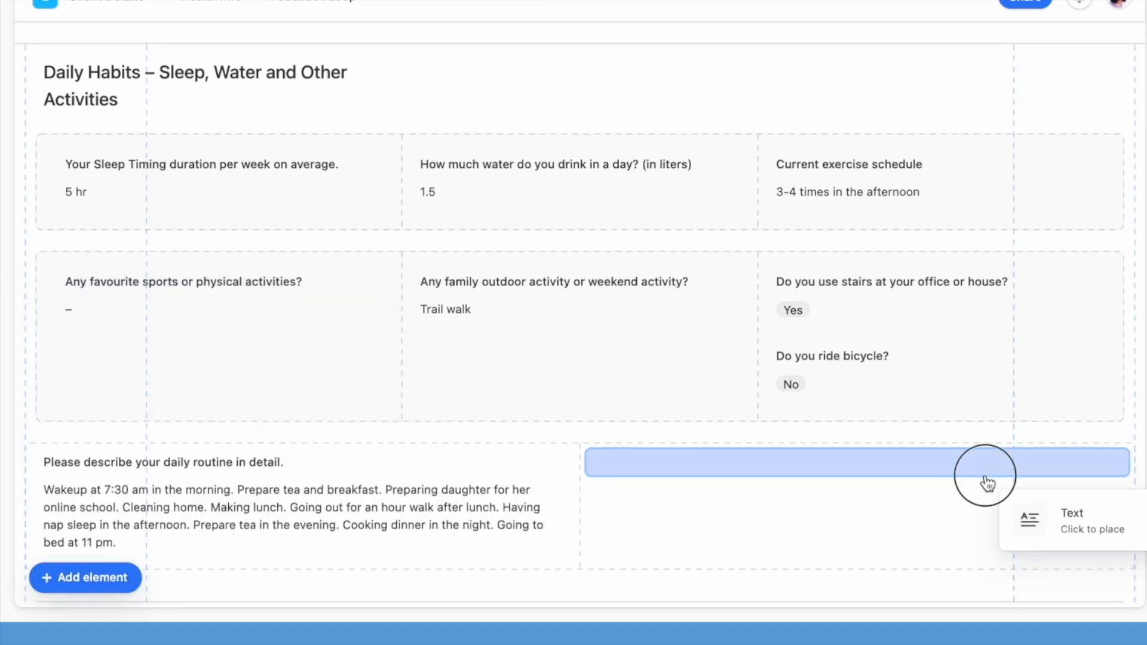
left_click(987, 483)
- Widen the daily routine field to about three quarters of its row and give the row a gray background
left_click(105, 588)
left_click_drag(575, 470, 845, 487)
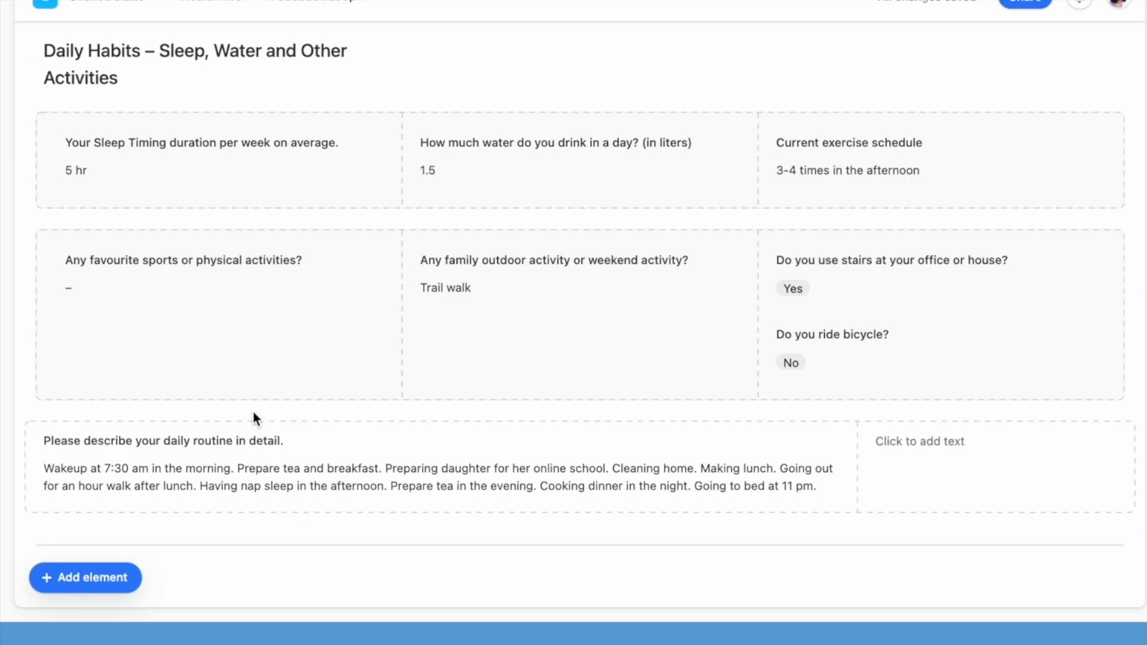
mouse_move(167, 432)
left_click(131, 411)
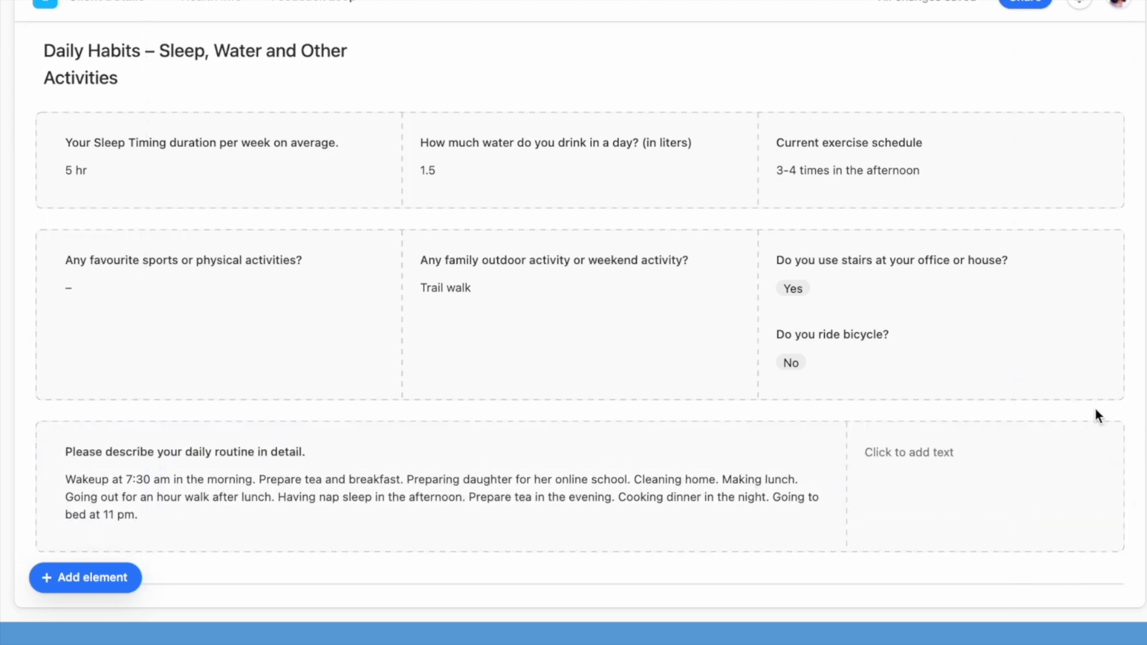
- Preview the Health Info (D2) page and review all its sections from the client details to the daily habits
scroll(759, 328, "up", 7)
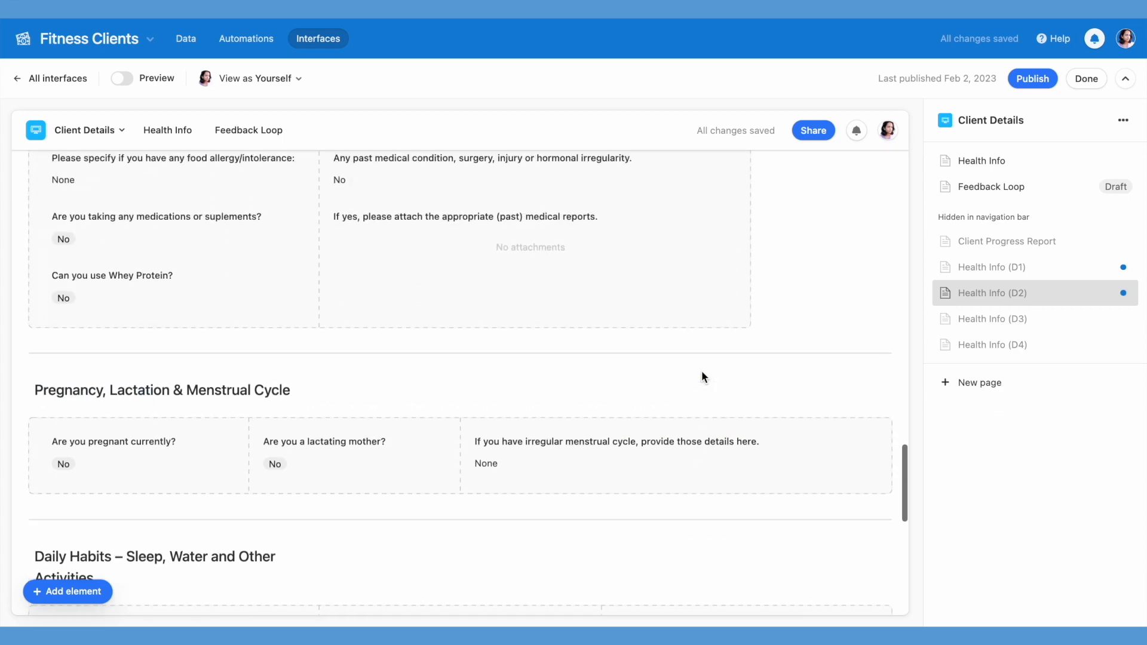
scroll(701, 370, "up", 15)
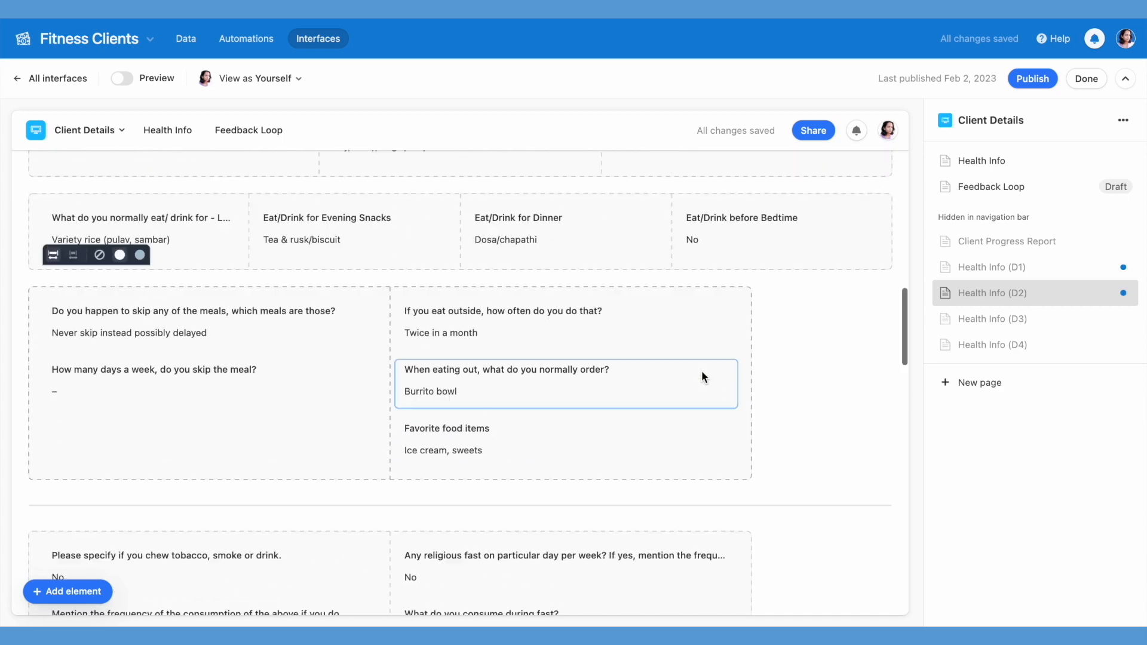
left_click(123, 82)
scroll(268, 428, "down", 3)
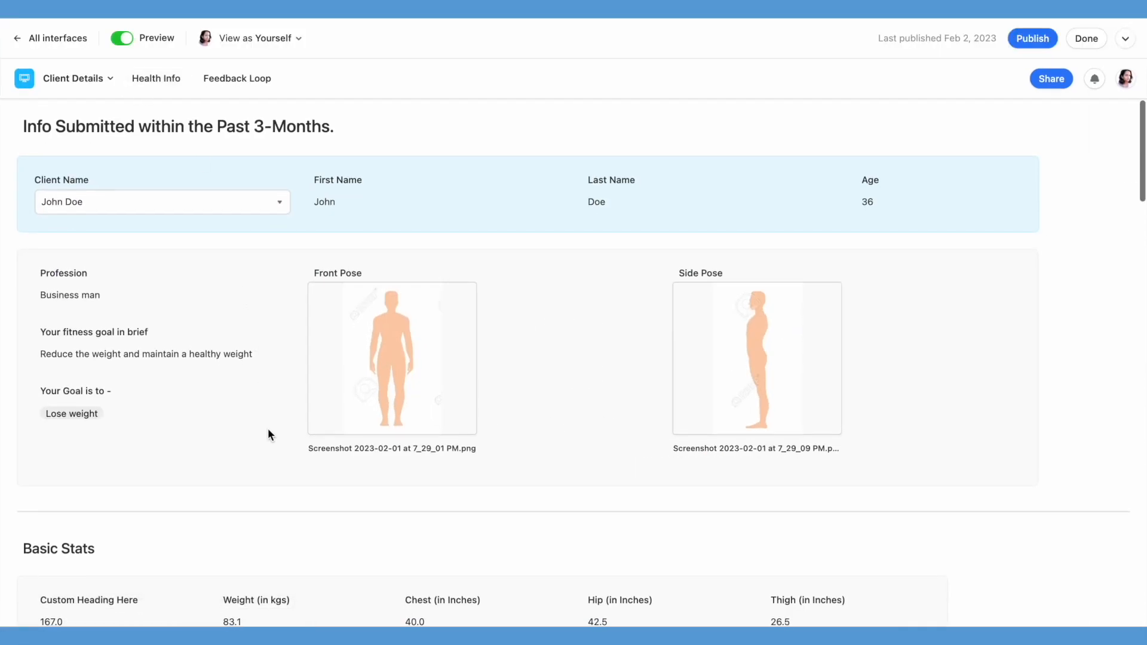
scroll(268, 430, "down", 8)
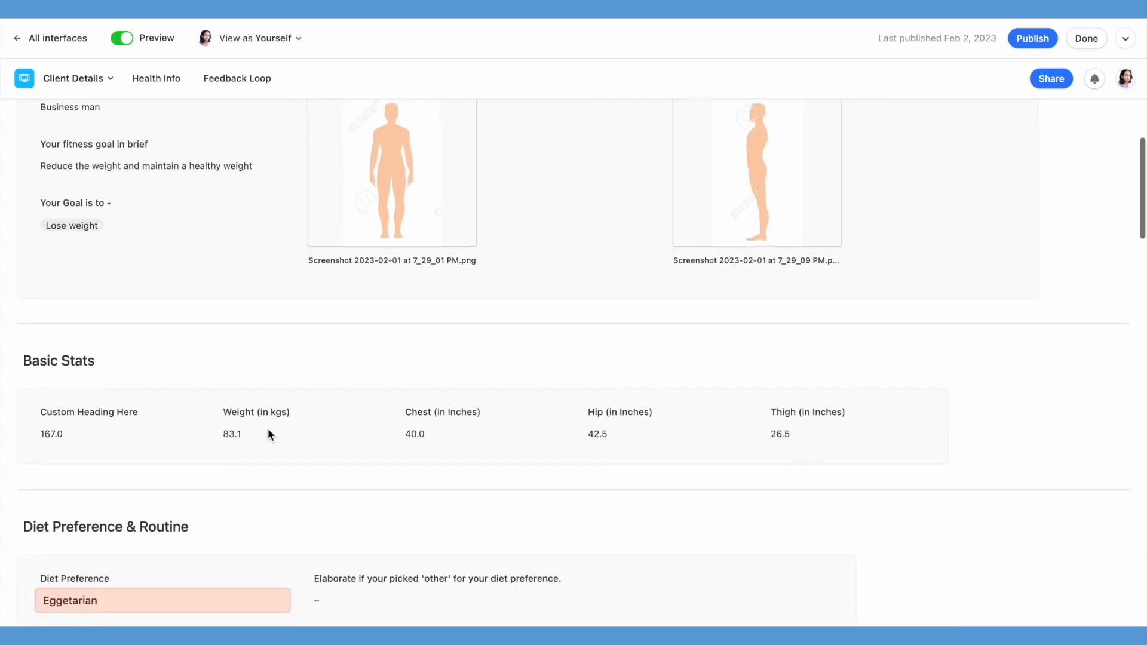
scroll(268, 429, "down", 6)
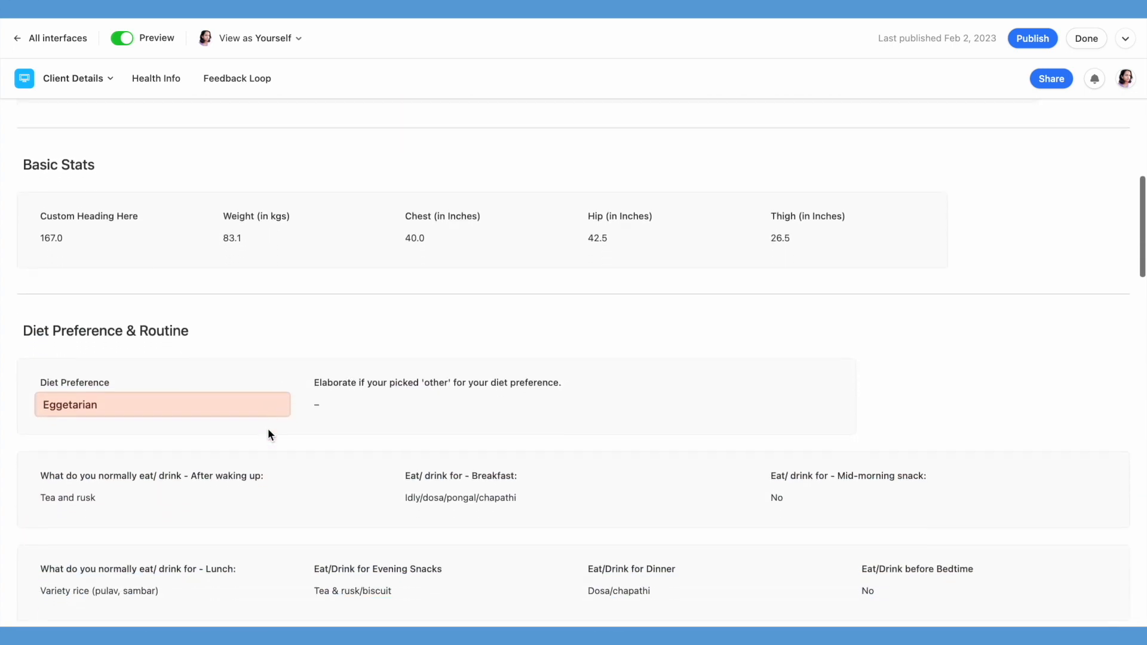
scroll(268, 429, "down", 10)
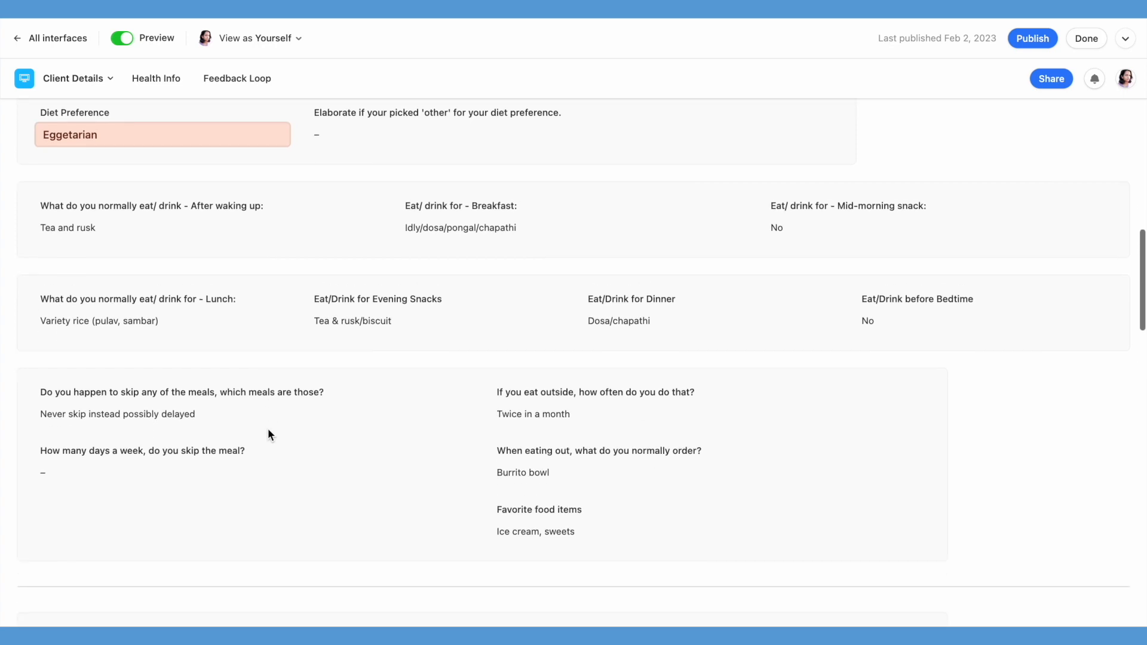
scroll(268, 429, "down", 10)
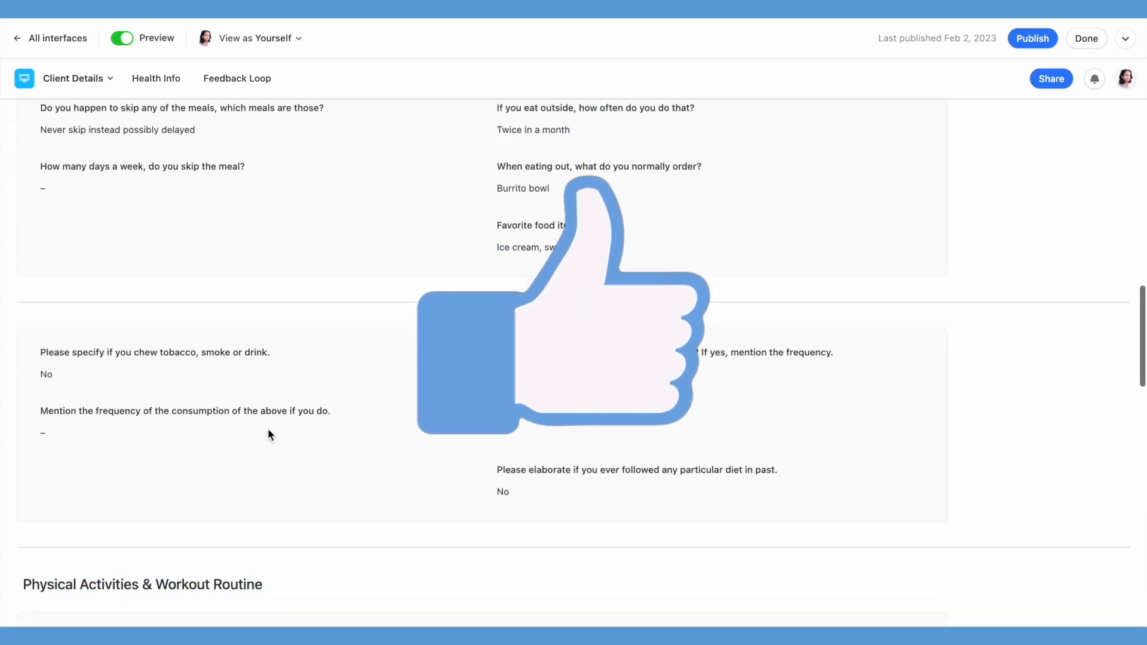
scroll(267, 428, "down", 11)
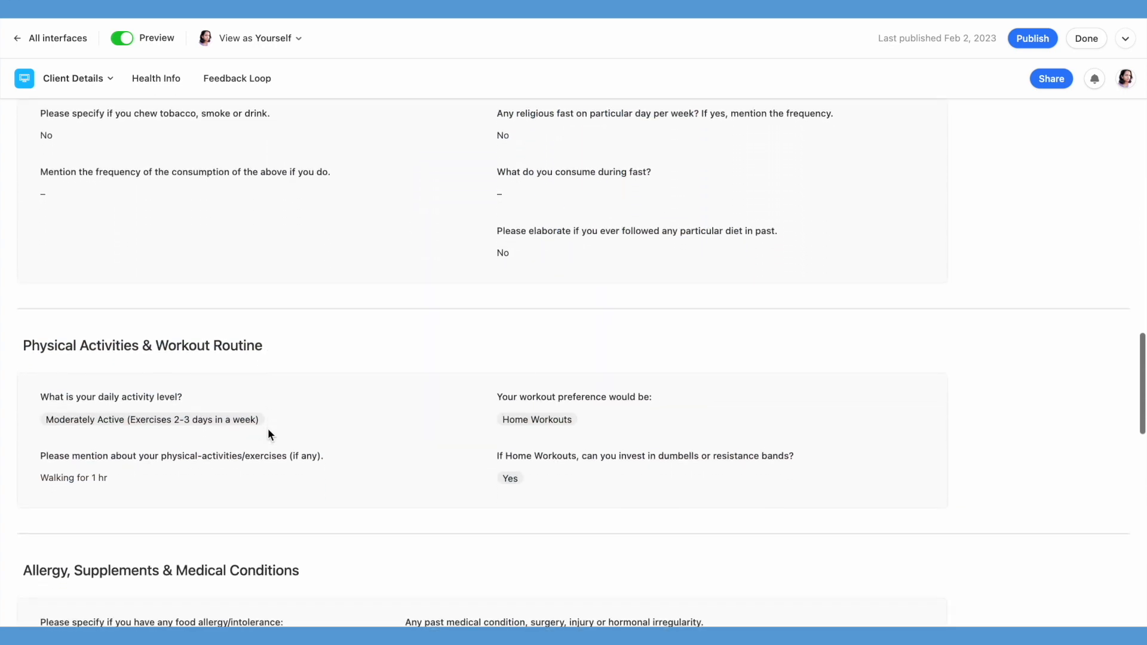
scroll(268, 428, "down", 15)
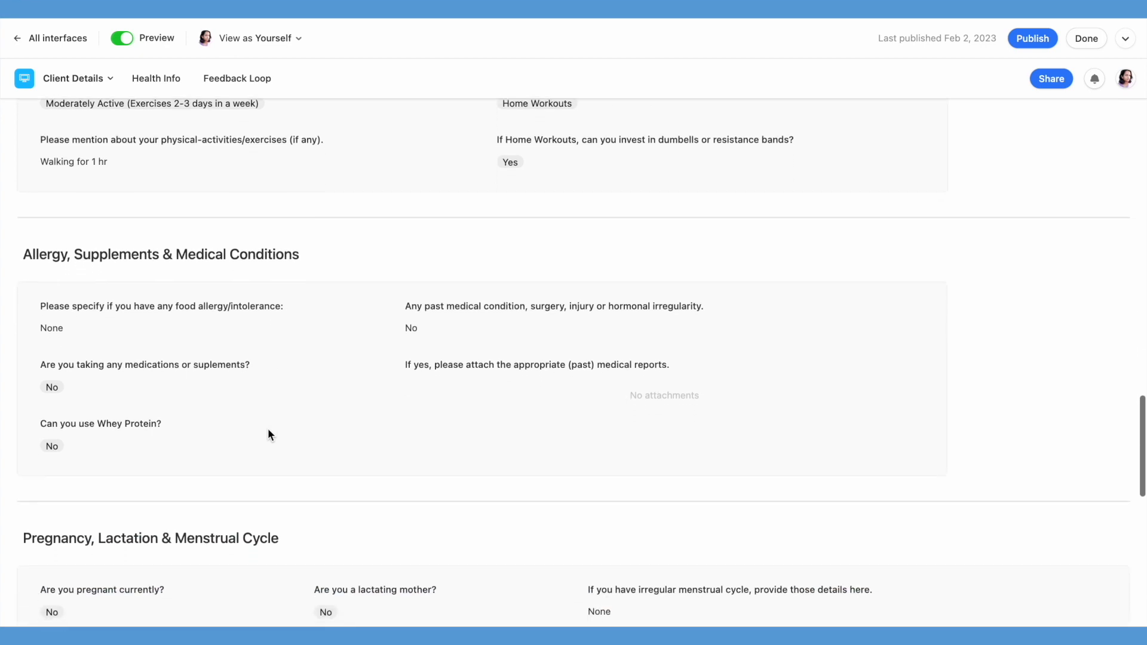
scroll(268, 430, "down", 8)
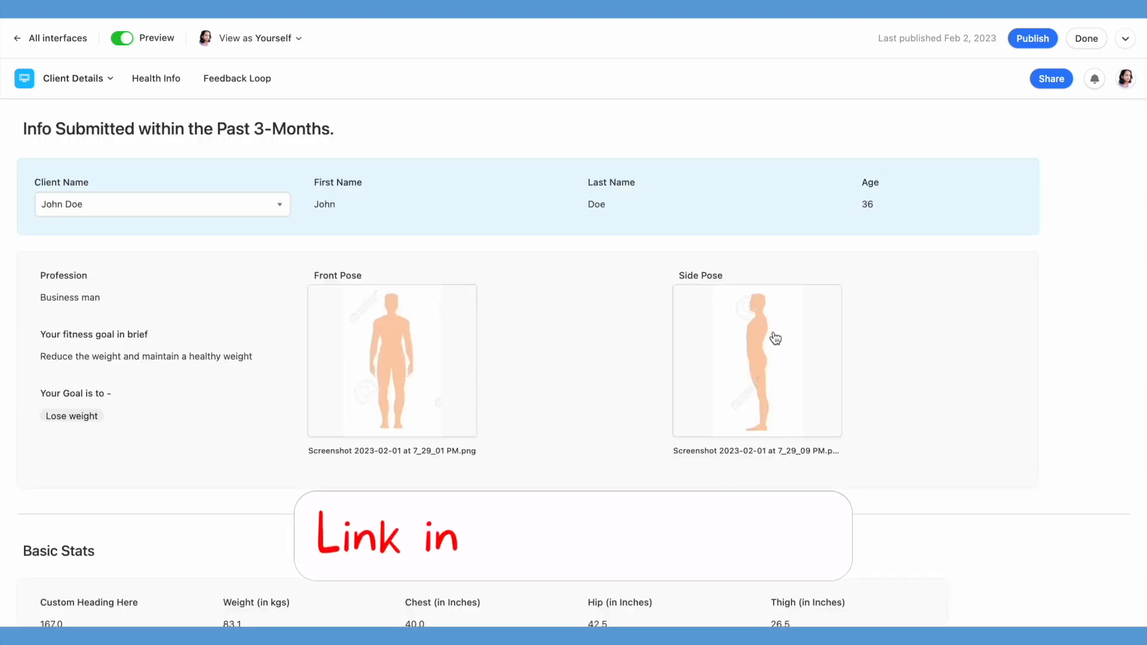
scroll(776, 335, "down", 4)
scroll(773, 335, "up", 4)
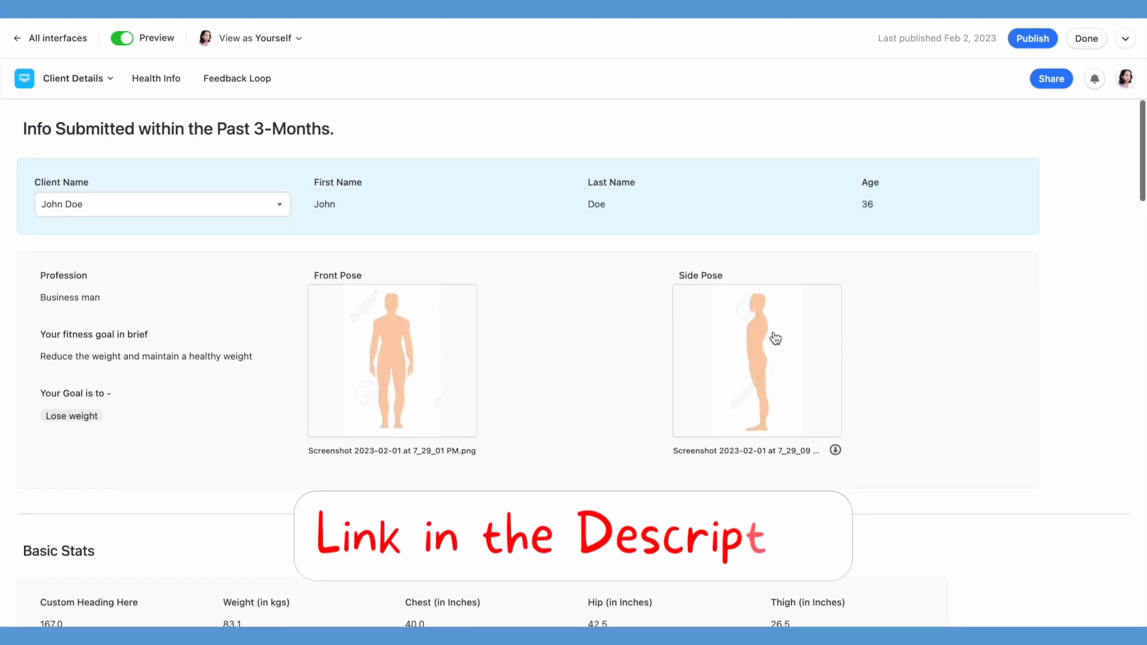
- Publish the interface changes and look over the published page
left_click(1035, 37)
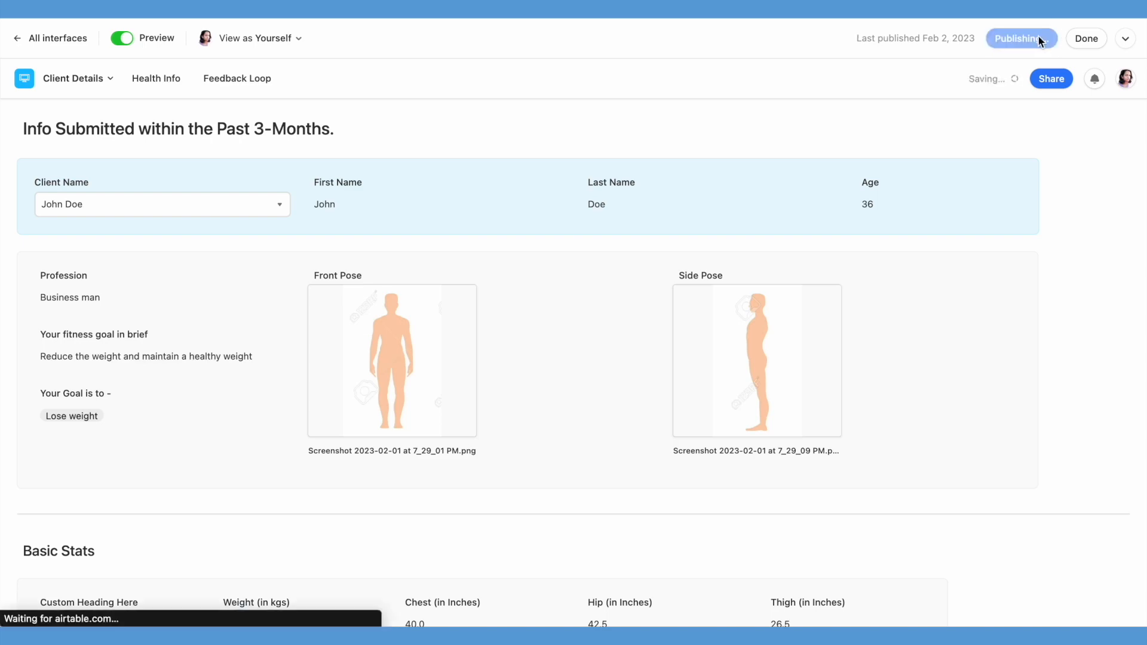
scroll(989, 360, "down", 15)
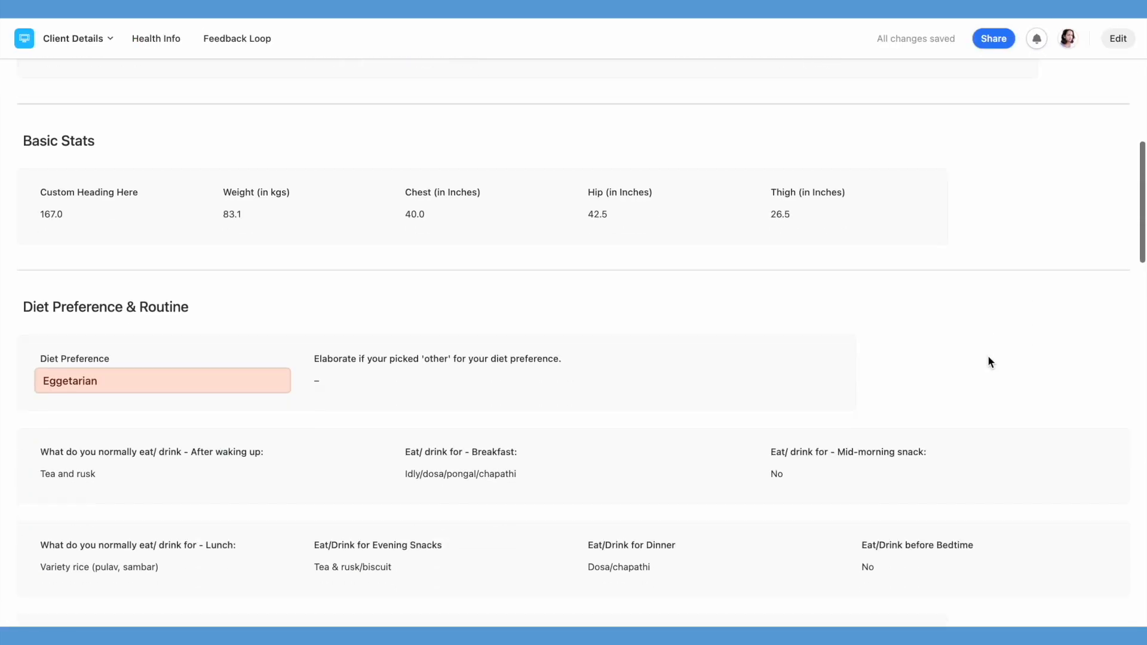
scroll(989, 361, "up", 15)
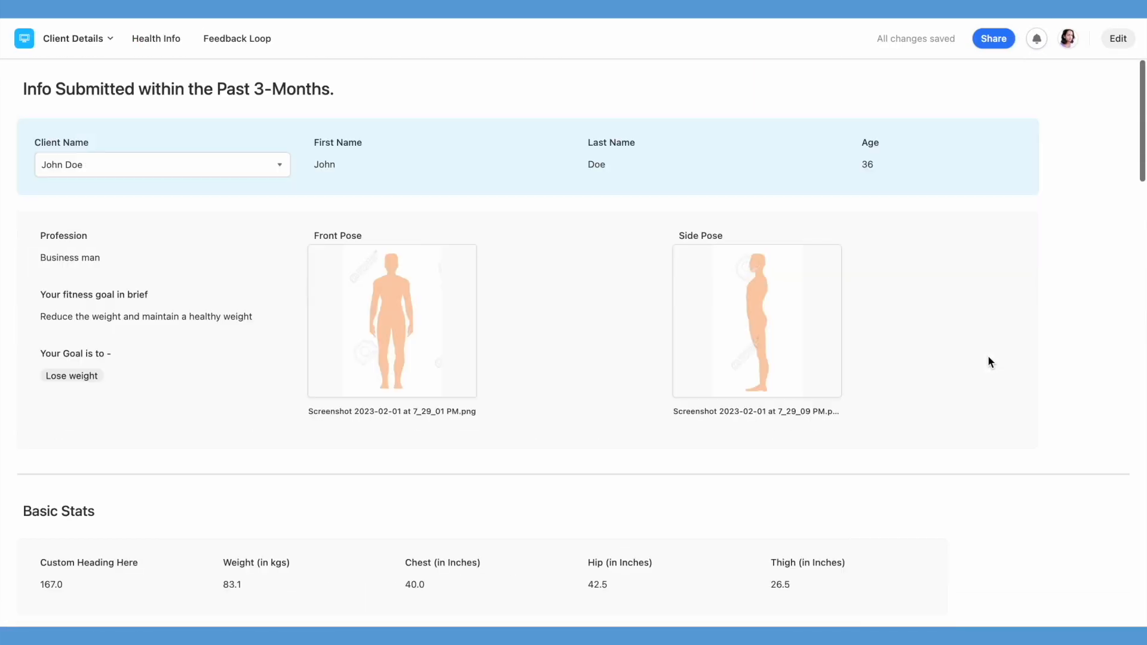
- Choose a different client in the Client Name picker and review that client's health info across the sections
left_click(281, 170)
left_click(260, 251)
scroll(399, 418, "down", 1)
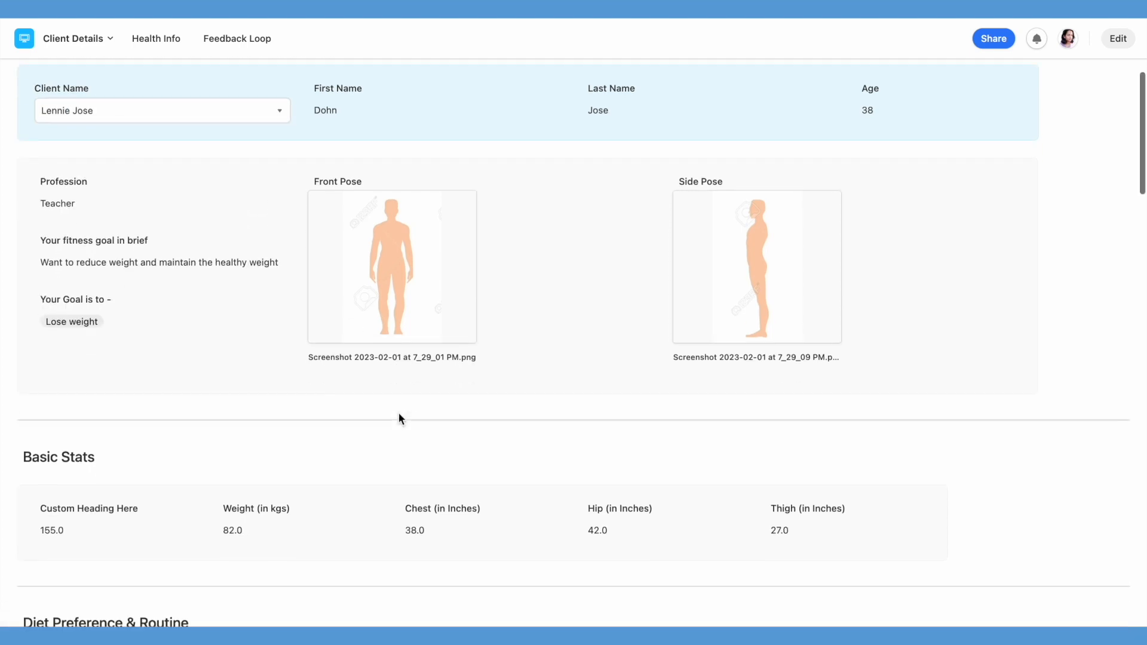
scroll(400, 414, "down", 3)
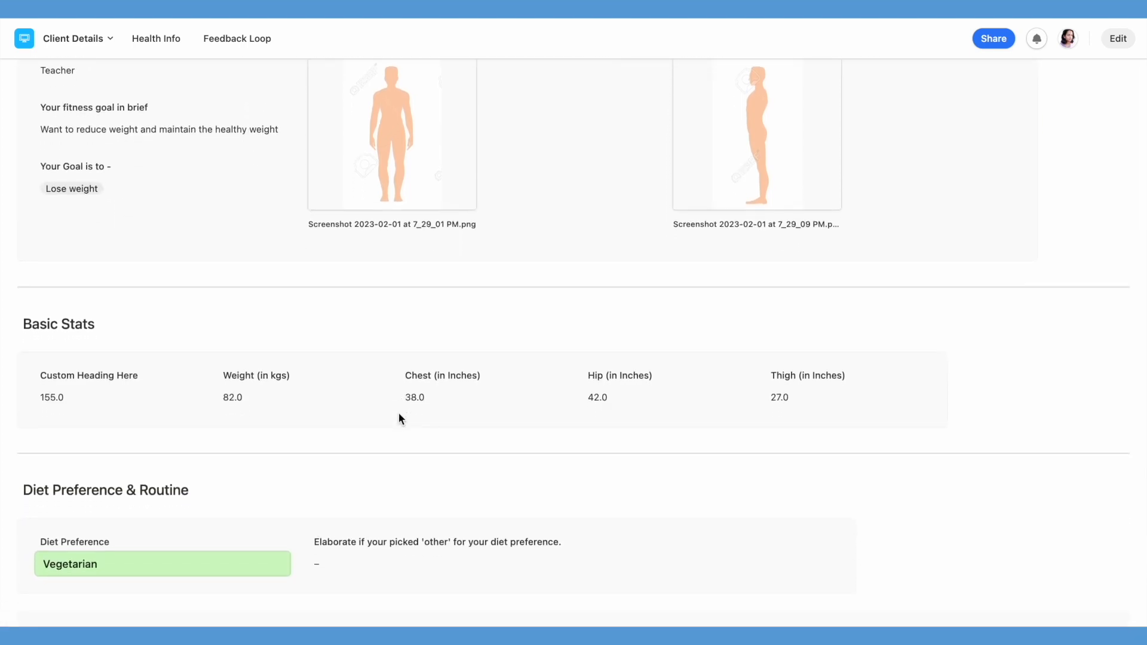
scroll(399, 416, "down", 5)
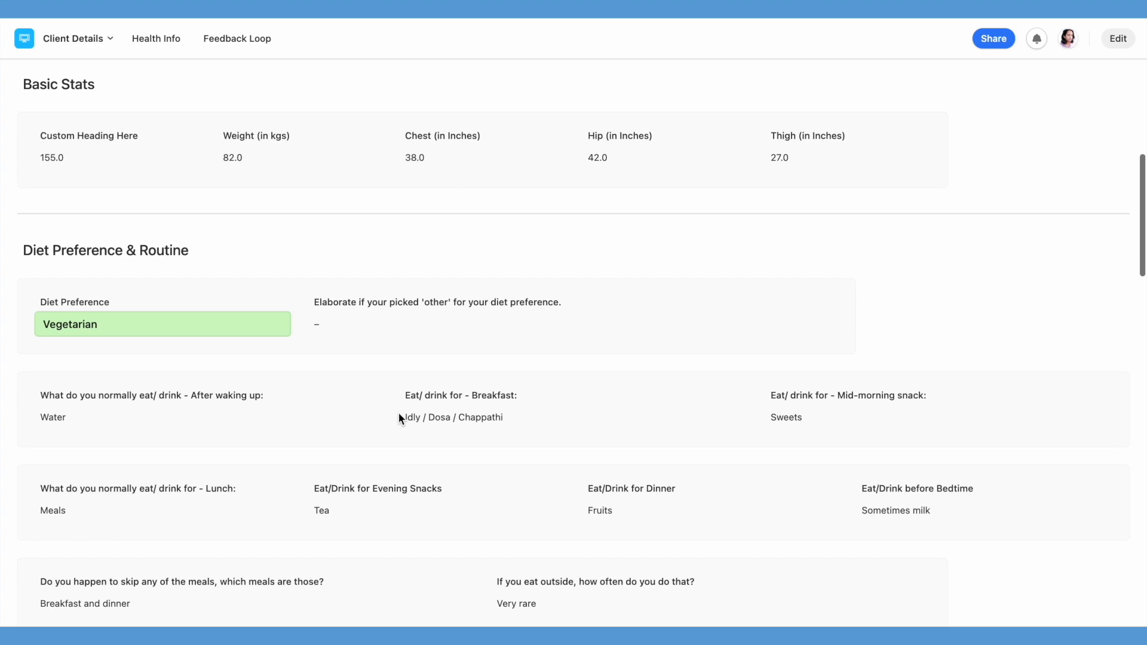
scroll(399, 416, "down", 2)
scroll(399, 417, "down", 2)
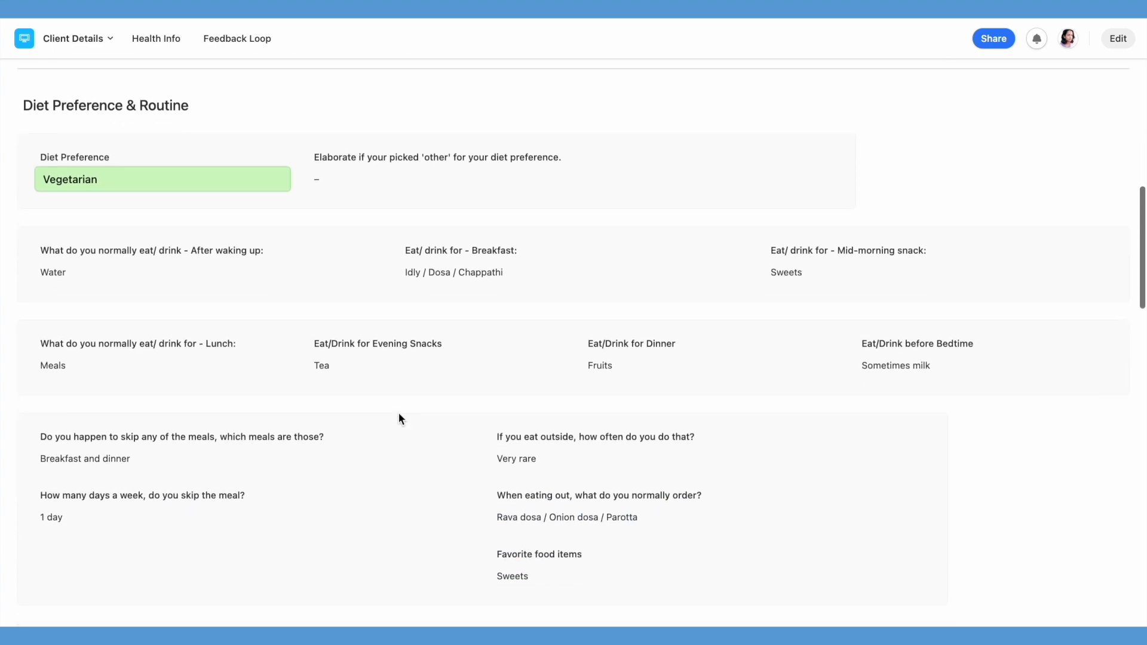
scroll(399, 416, "down", 3)
scroll(399, 417, "down", 3)
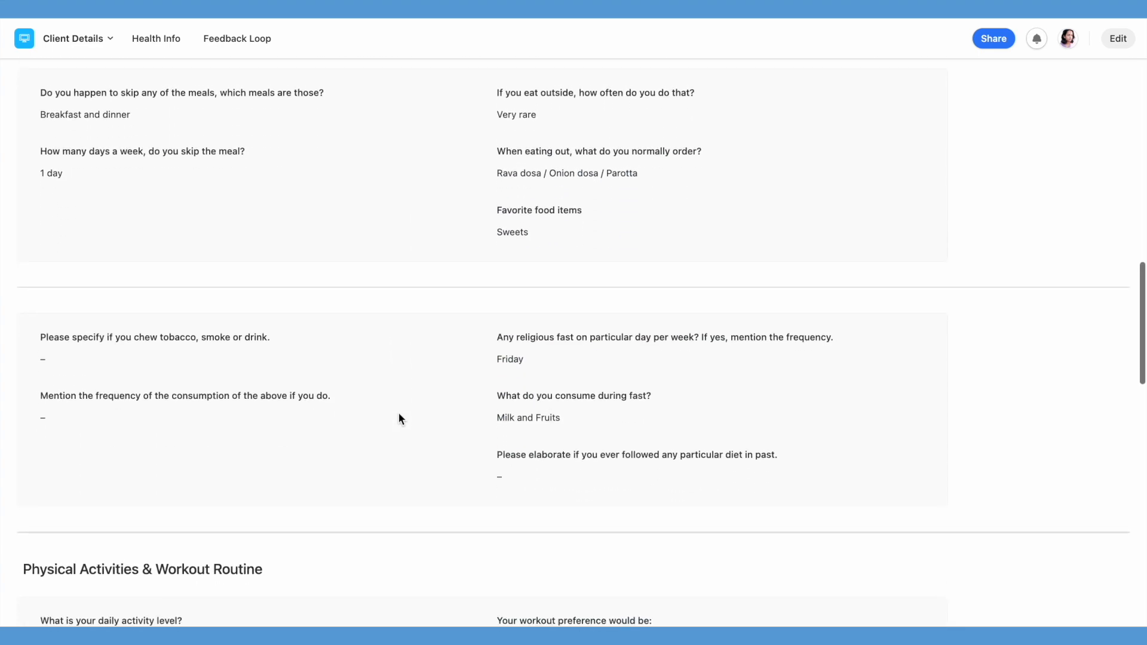
scroll(399, 417, "up", 15)
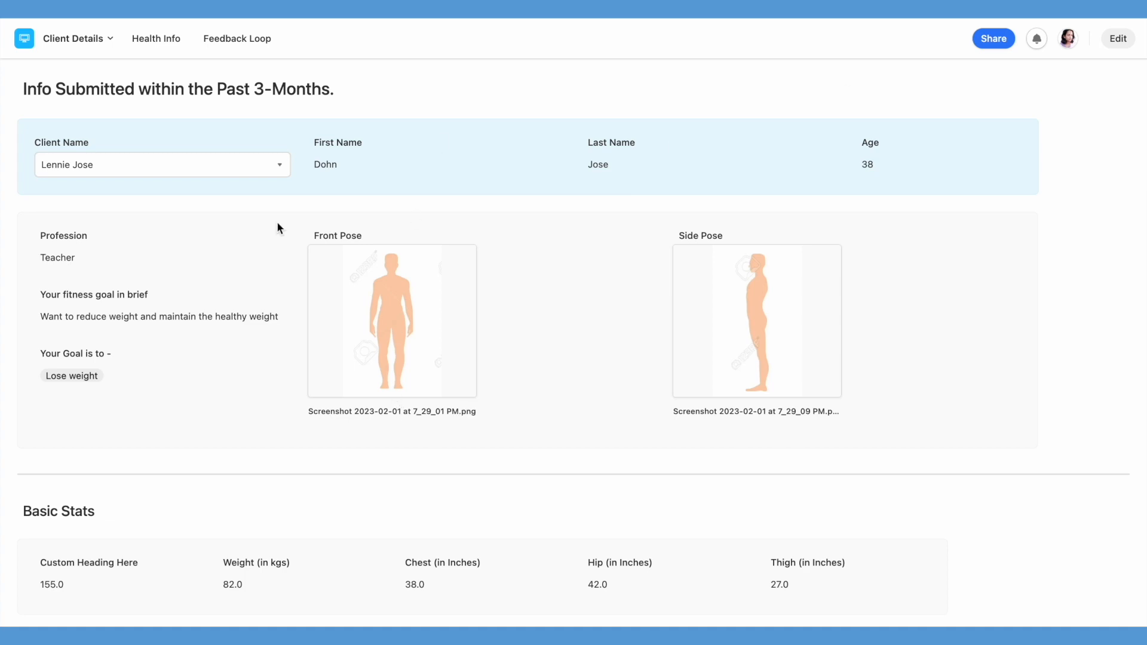